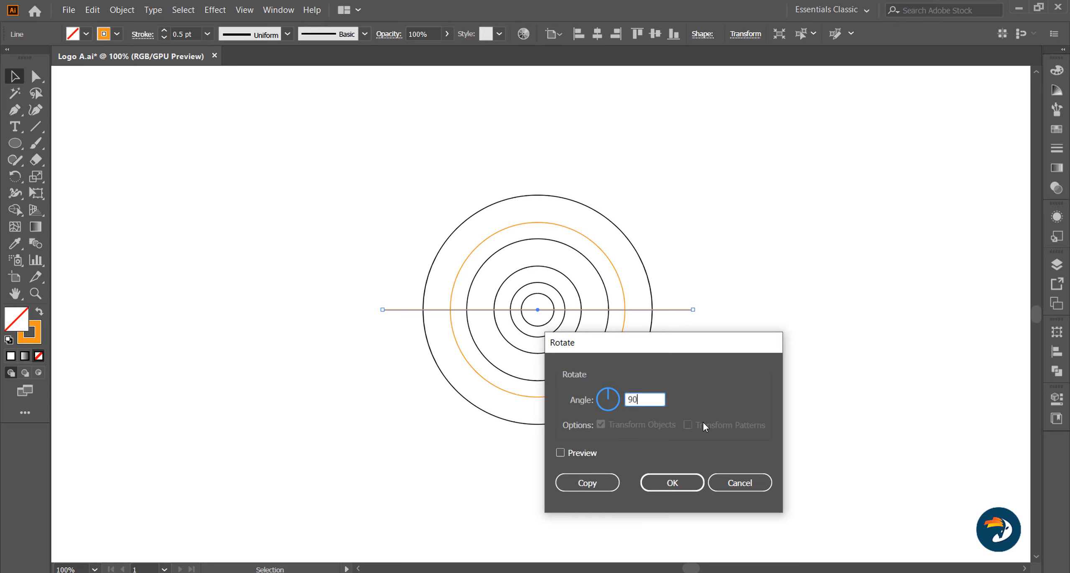
# - Copy the horizontal centre line rotated 90°, and place another horizontal copy 25 pt below the original
pyautogui.click(587, 482)
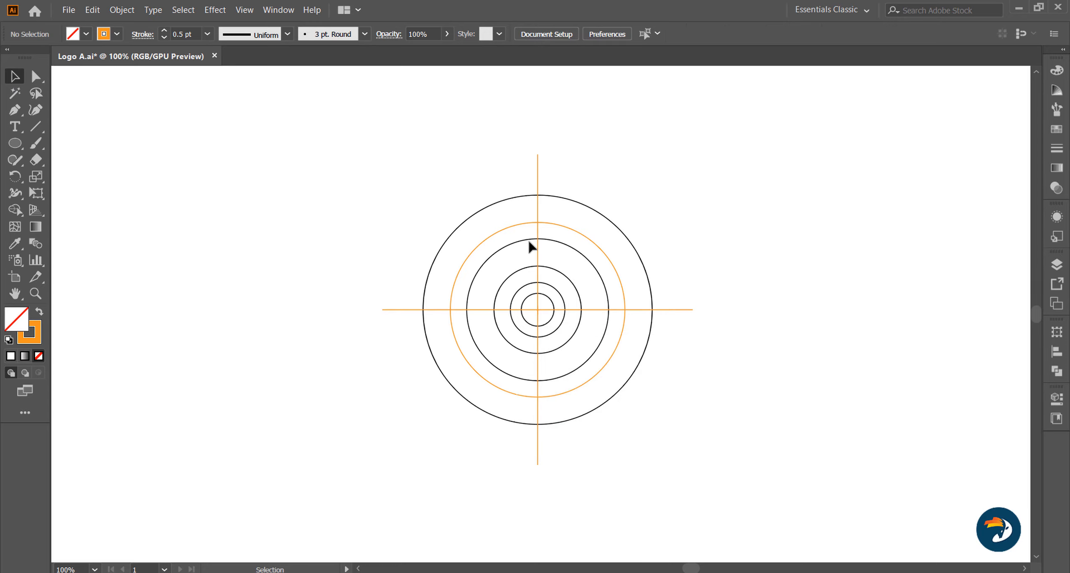
pyautogui.click(526, 308)
pyautogui.click(122, 10)
pyautogui.moveTo(142, 20)
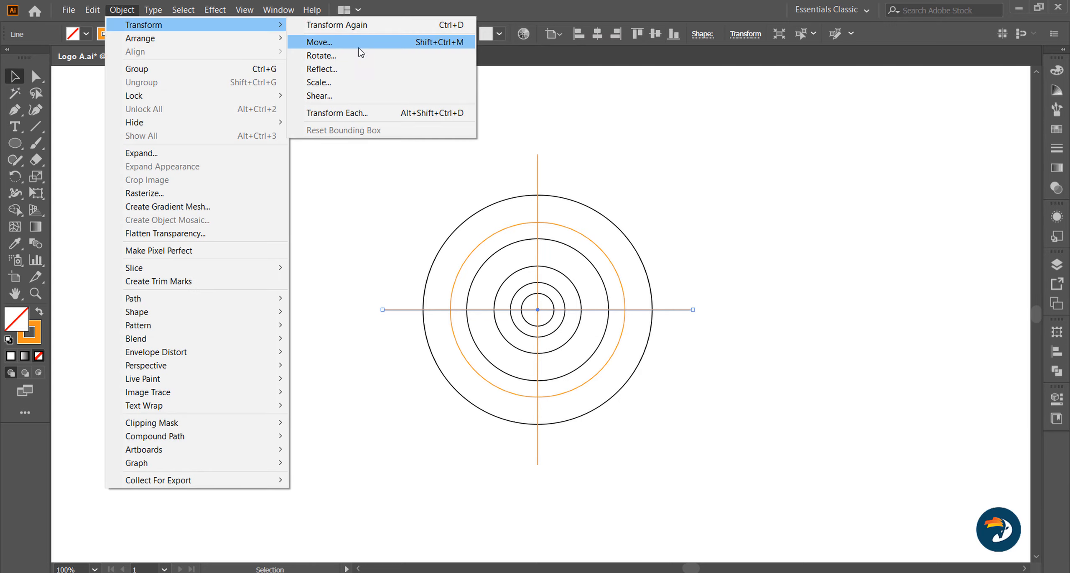
pyautogui.click(358, 42)
pyautogui.press('Tab')
pyautogui.press('Tab')
pyautogui.press('Tab')
pyautogui.hotkey('shift', 'Tab')
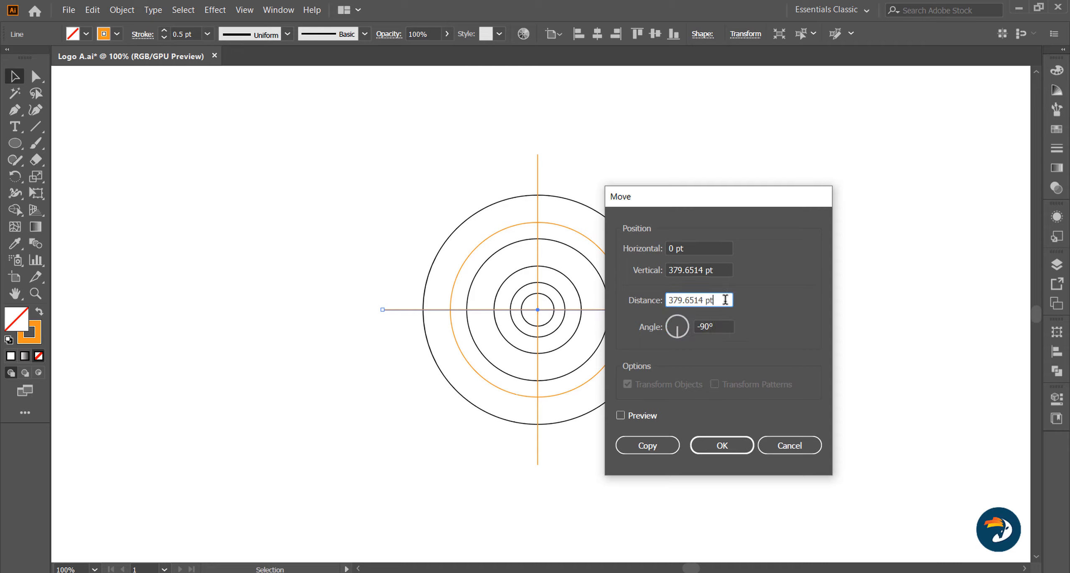
pyautogui.write('25')
pyautogui.click(647, 444)
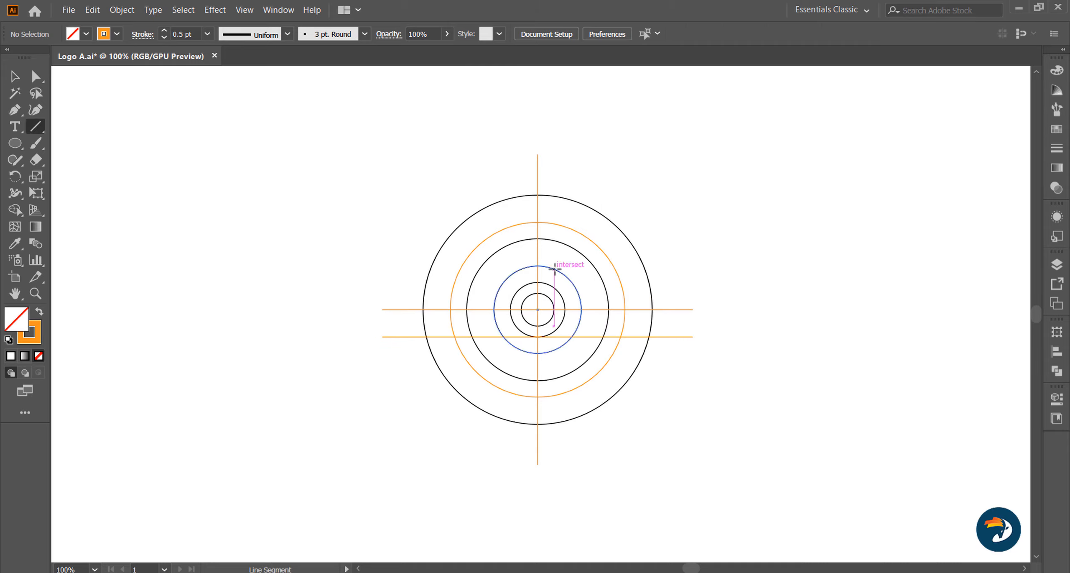
# - Create copies of both horizontal lines rotated by 52°
pyautogui.moveTo(502, 280); pyautogui.dragTo(538, 238)
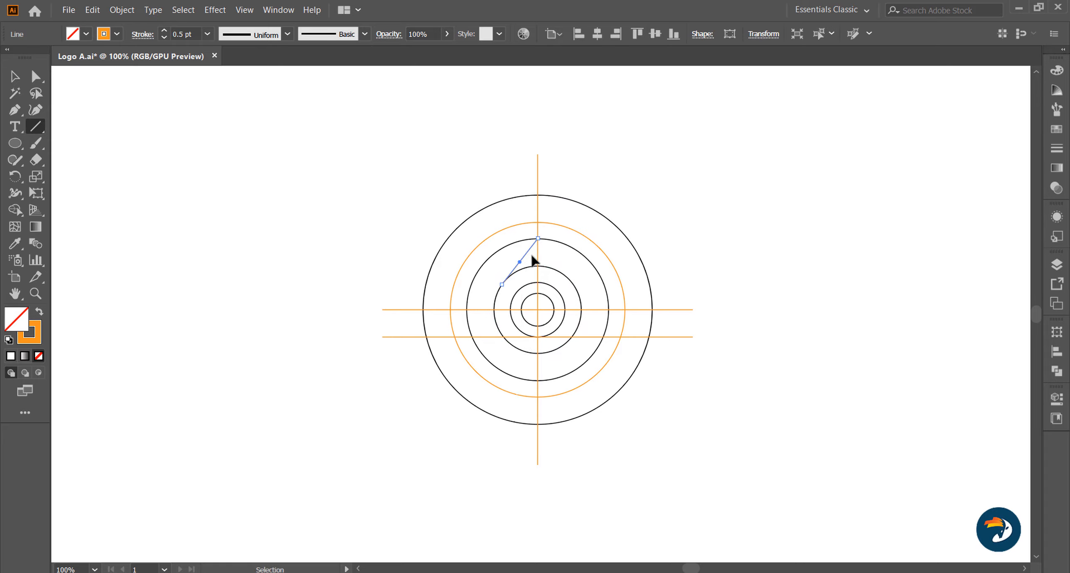
pyautogui.hotkey('ctrl', 'z')
pyautogui.click(621, 310)
pyautogui.keyDown('shift'); pyautogui.click(610, 336); pyautogui.keyUp('shift')
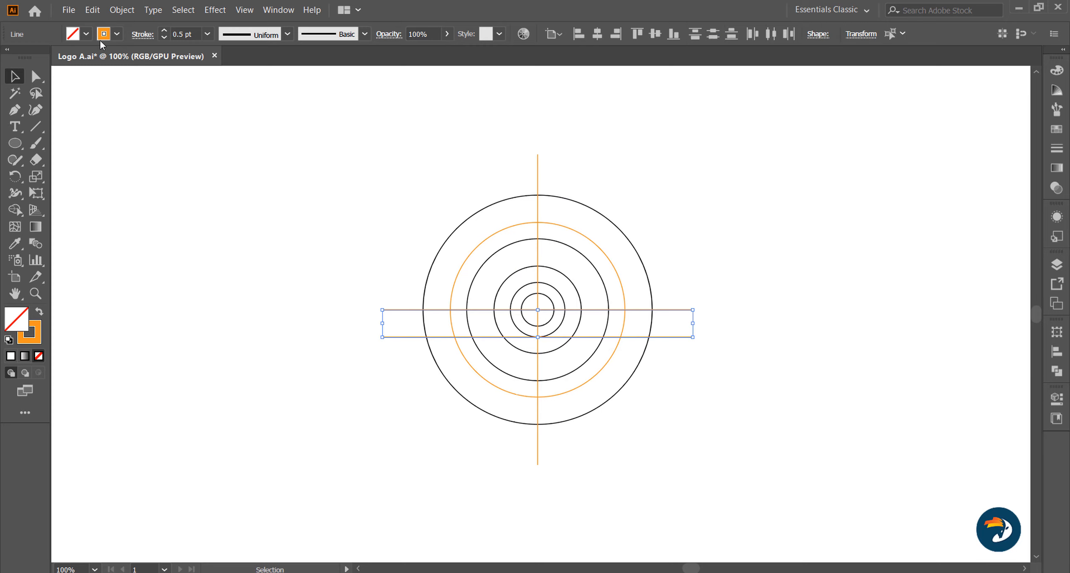
pyautogui.click(122, 9)
pyautogui.click(352, 57)
pyautogui.write('52')
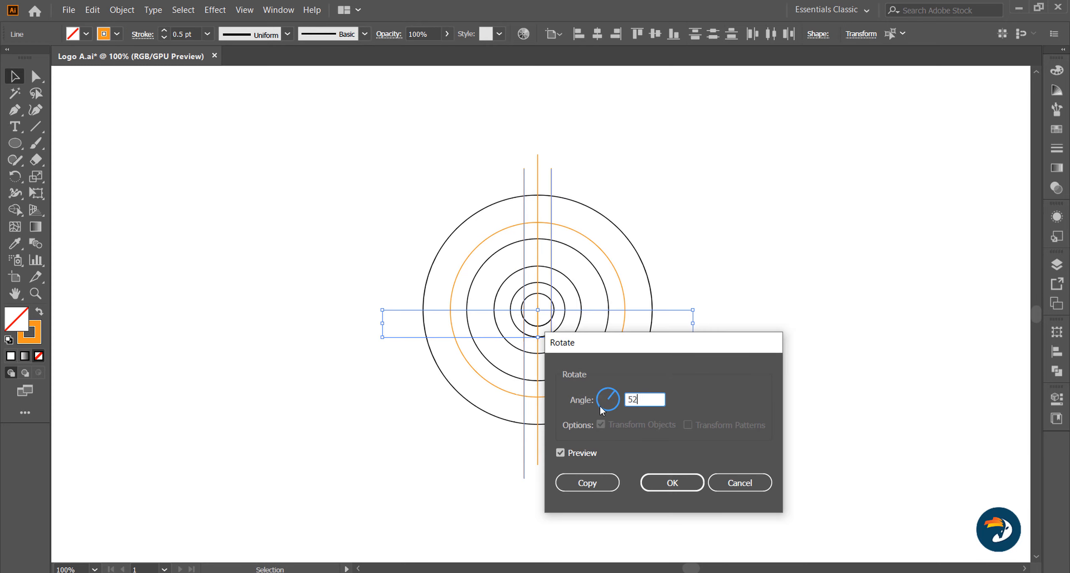
pyautogui.click(581, 450)
pyautogui.click(593, 482)
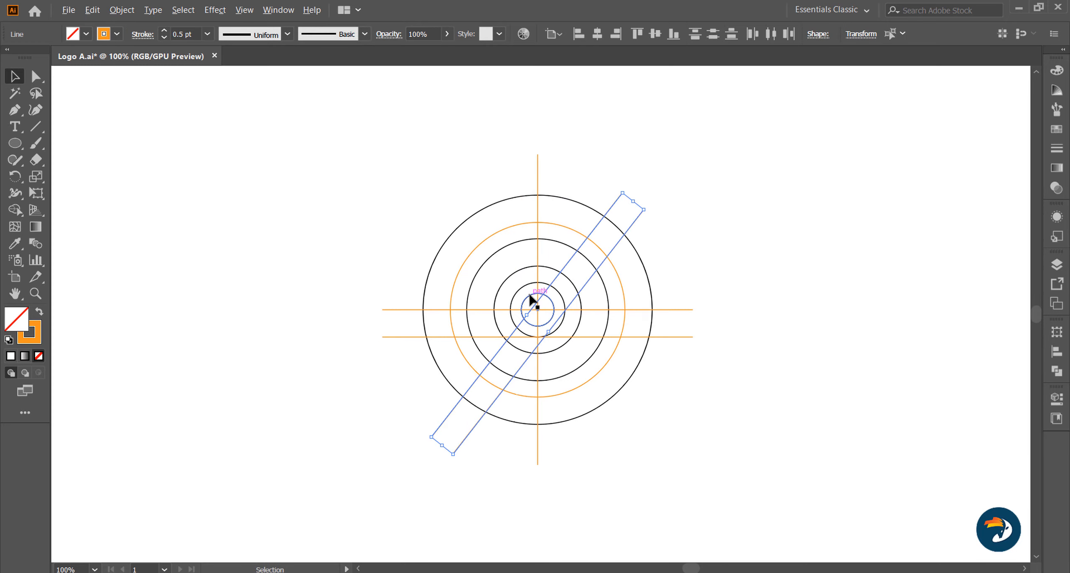
# - Move the two 52° lines onto the circles' upper-left edges and reflect copies of them across the vertical line
pyautogui.moveTo(540, 308); pyautogui.dragTo(494, 297)
pyautogui.scroll(5, 510, 289)
pyautogui.scroll(-2, 494, 297)
pyautogui.scroll(-3, 495, 300)
pyautogui.scroll(3, 515, 375)
pyautogui.press('o')
pyautogui.keyDown('alt'); pyautogui.click(553, 200); pyautogui.keyUp('alt')
pyautogui.click(485, 383)
pyautogui.press('v')
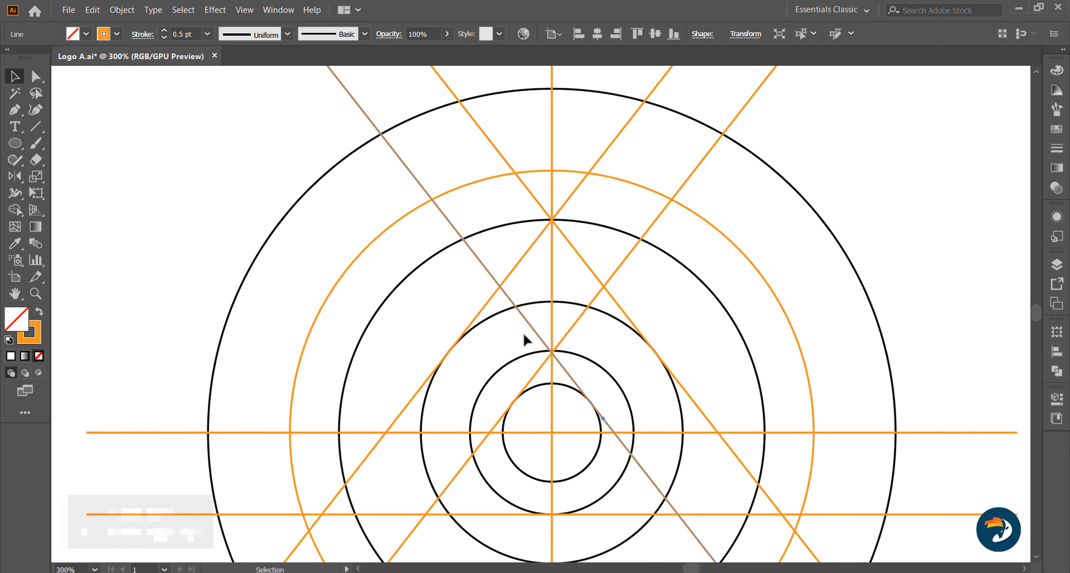
# - Copy the inner mirrored diagonal straight down so that it passes through the circles' centre
pyautogui.moveTo(526, 341); pyautogui.dragTo(522, 416)
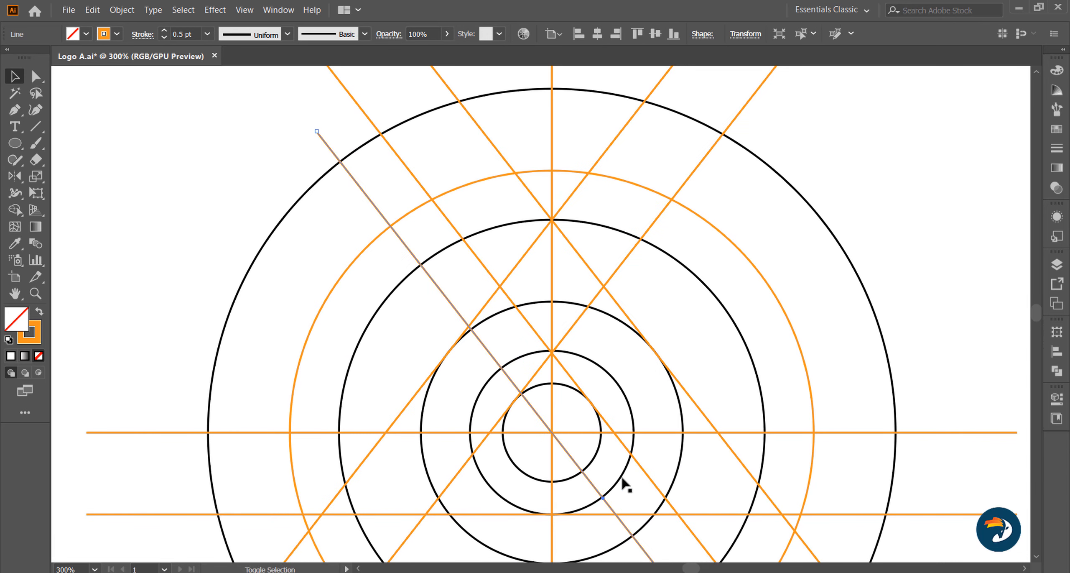
pyautogui.click(622, 479)
pyautogui.scroll(-1, 578, 447)
pyautogui.scroll(-1, 576, 450)
pyautogui.scroll(-3, 502, 425)
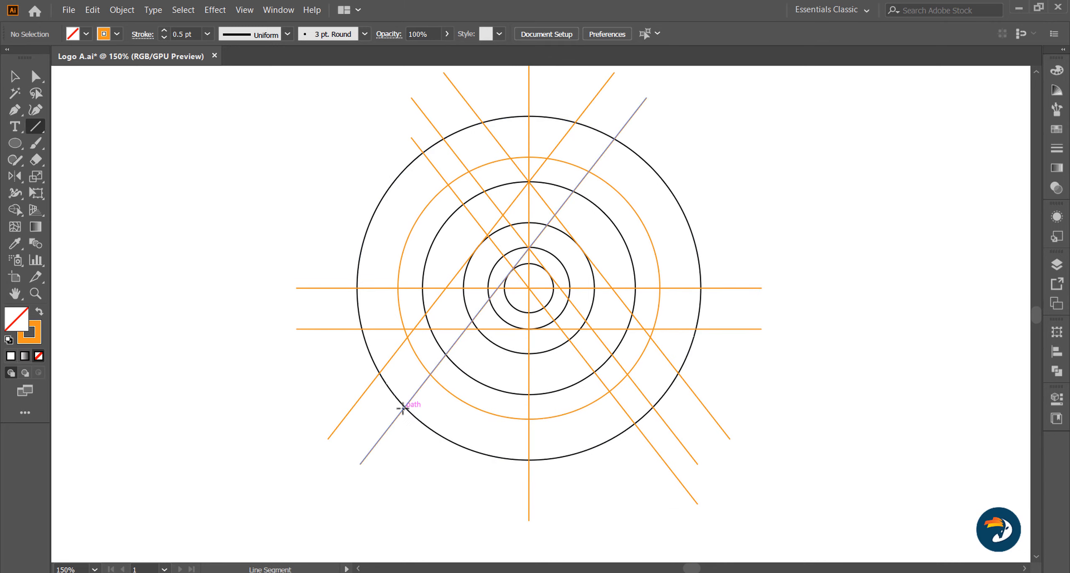
# - Measure the angle of a temporary line from the outer circle to the third circle's lower edge, and delete that line
pyautogui.moveTo(405, 406); pyautogui.dragTo(553, 348)
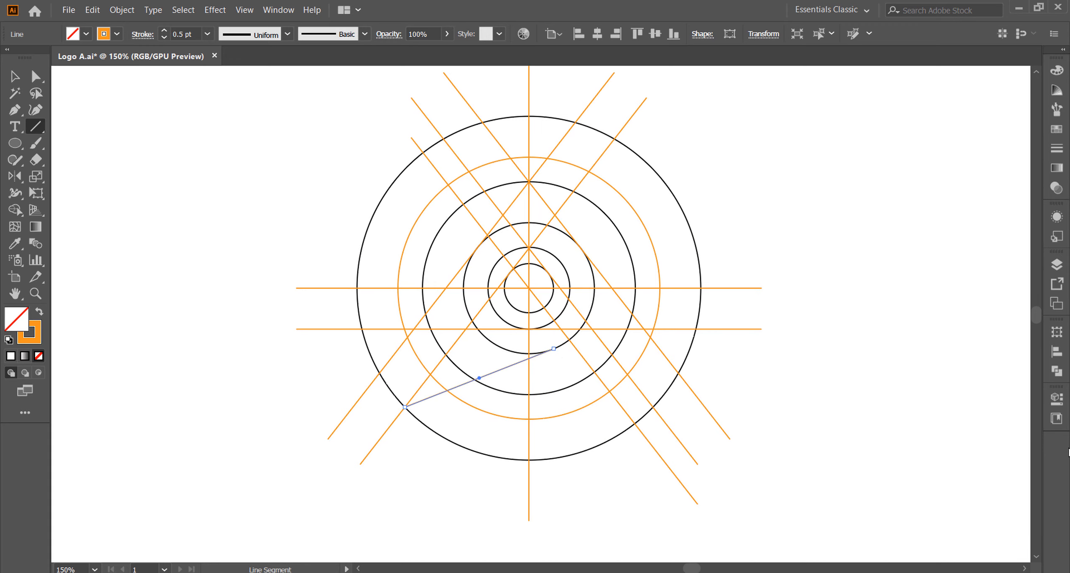
pyautogui.click(1054, 397)
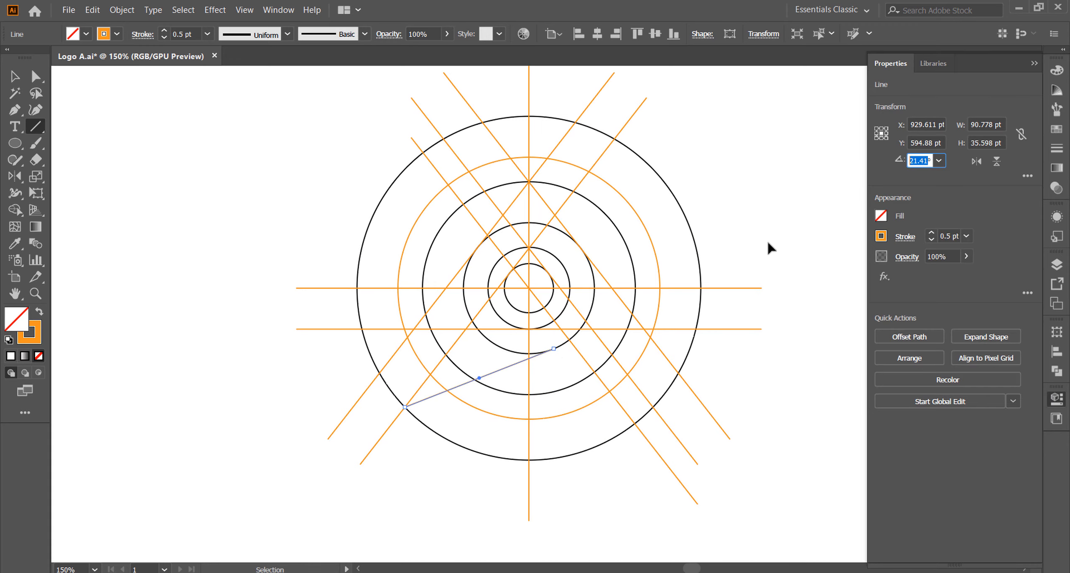
pyautogui.click(15, 76)
pyautogui.click(496, 362)
pyautogui.click(500, 369)
pyautogui.press('Delete')
# - Create copies of the three parallel falling diagonals rotated by 52+21.41°
pyautogui.moveTo(544, 275); pyautogui.dragTo(509, 308)
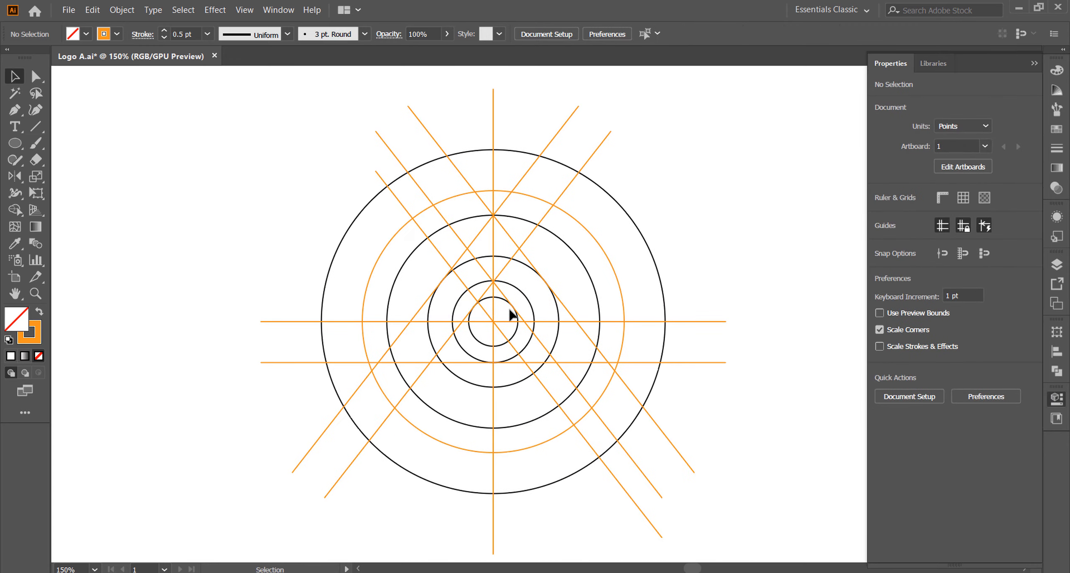
pyautogui.click(516, 311)
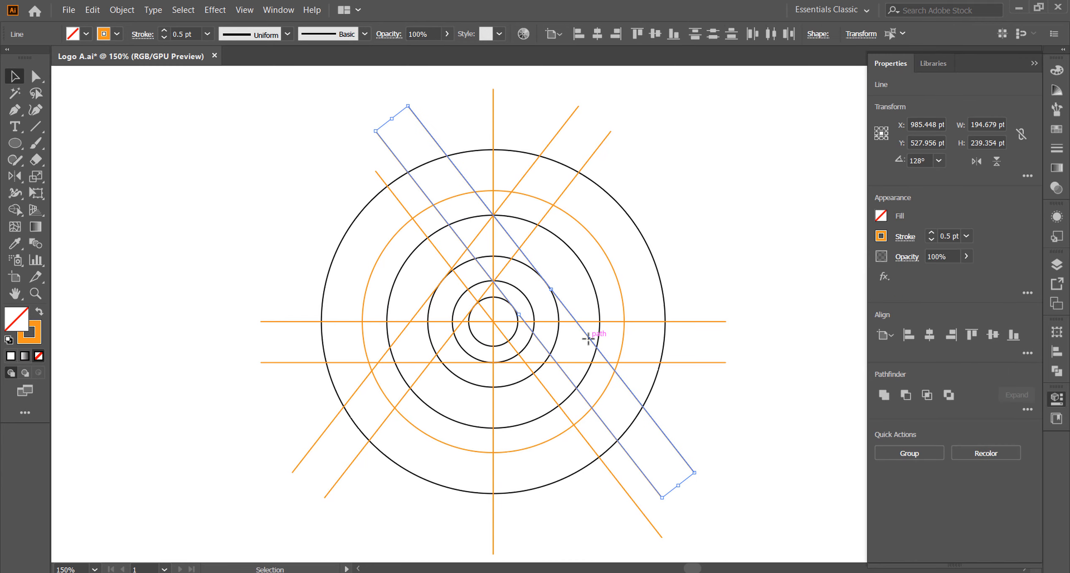
pyautogui.click(122, 10)
pyautogui.moveTo(143, 19)
pyautogui.click(518, 52)
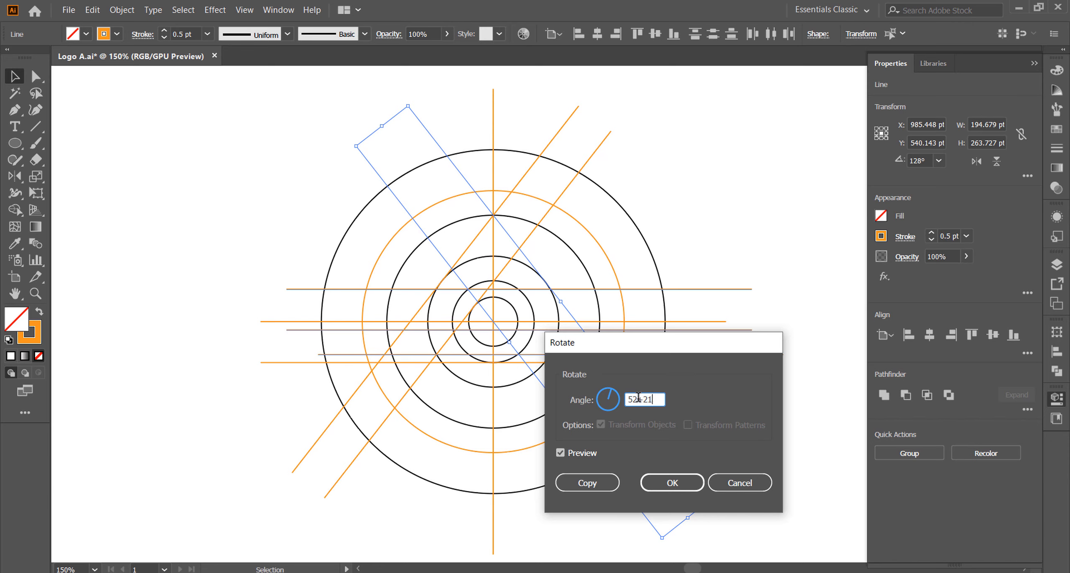
pyautogui.click(587, 482)
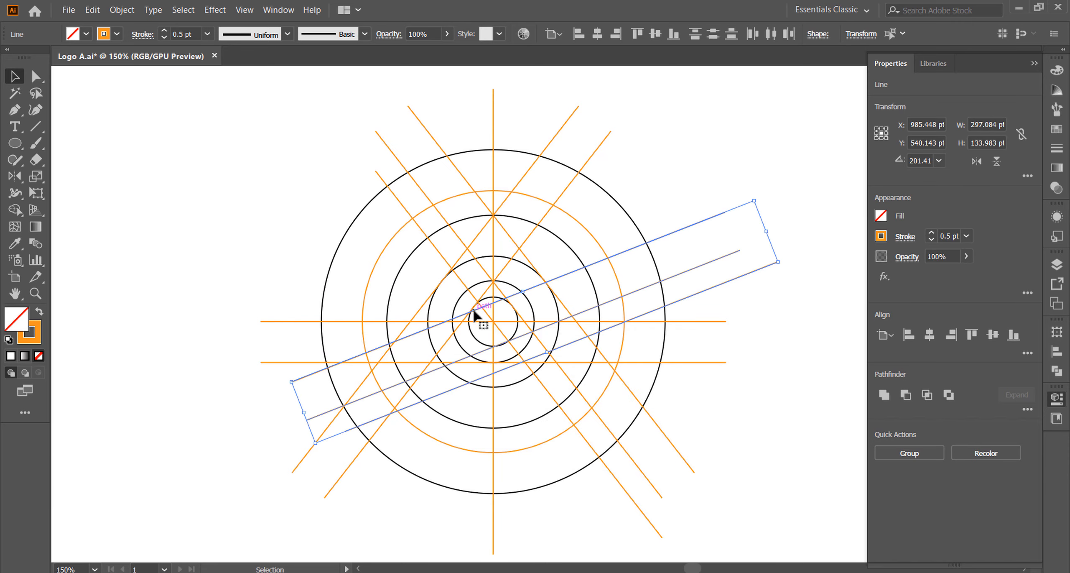
# - Move the three shallow lines down so that the middle one touches the third circle's lower edge
pyautogui.moveTo(475, 316); pyautogui.dragTo(508, 364)
pyautogui.hotkey('ctrl', '=')
pyautogui.scroll(4, 508, 379)
pyautogui.moveTo(585, 331); pyautogui.dragTo(585, 330)
pyautogui.scroll(-6, 593, 342)
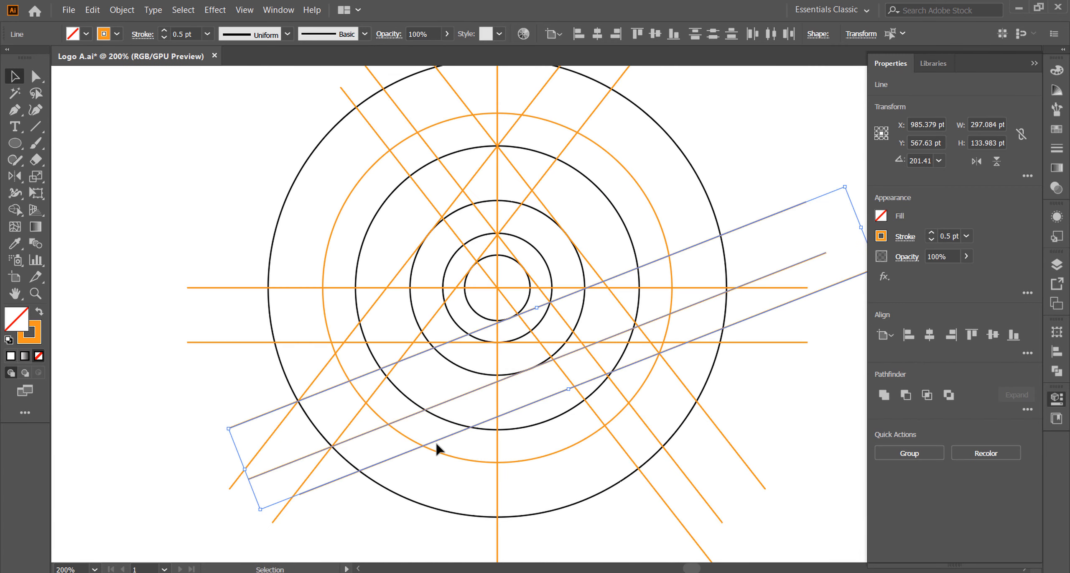
pyautogui.click(293, 431)
pyautogui.scroll(-1, 294, 433)
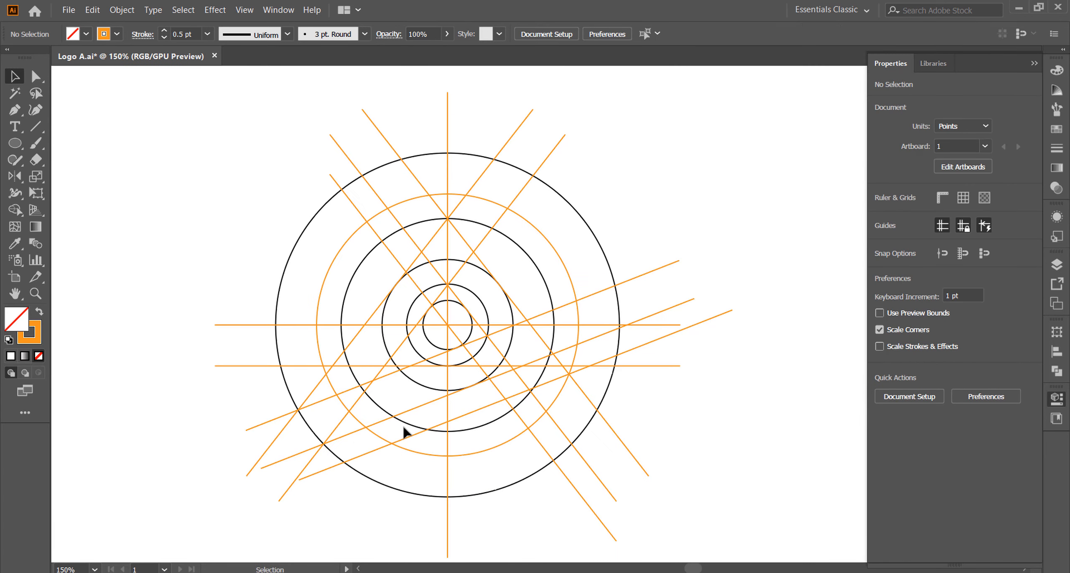
# - Reflect a copy of the middle shallow line across the vertical line
pyautogui.click(454, 393)
pyautogui.press('o')
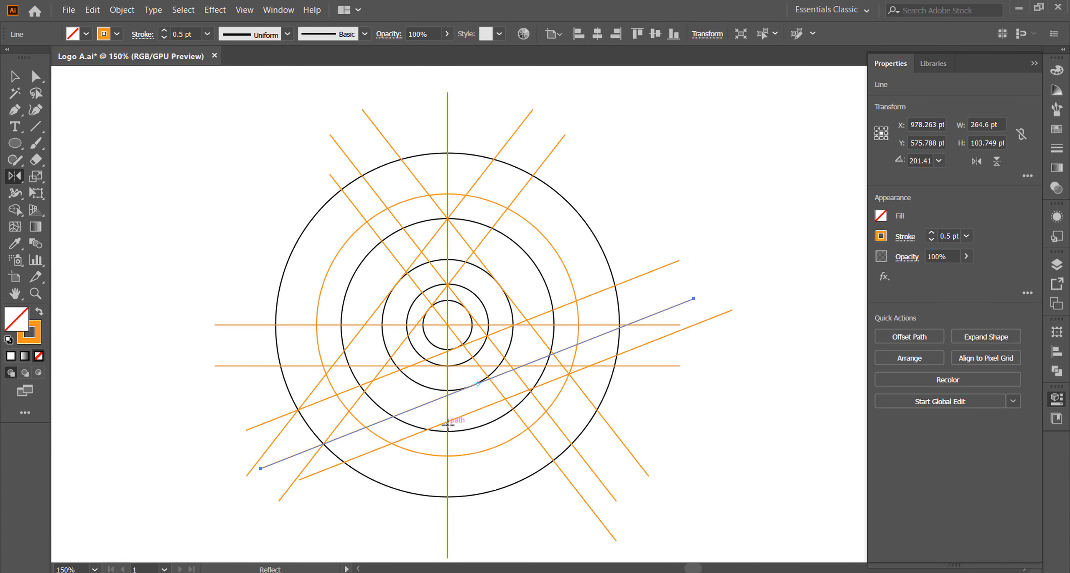
pyautogui.click(447, 415)
pyautogui.keyDown('alt'); pyautogui.keyDown('shift'); pyautogui.click(450, 390); pyautogui.keyUp('shift'); pyautogui.keyUp('alt')
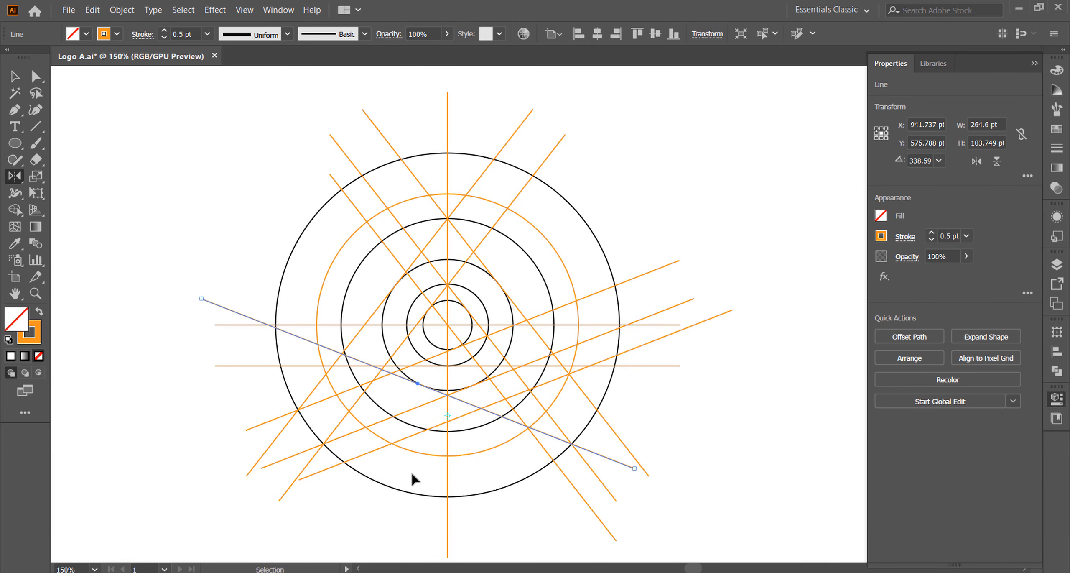
pyautogui.hotkey('ctrl', 'shift', 'a')
pyautogui.scroll(-2, 411, 470)
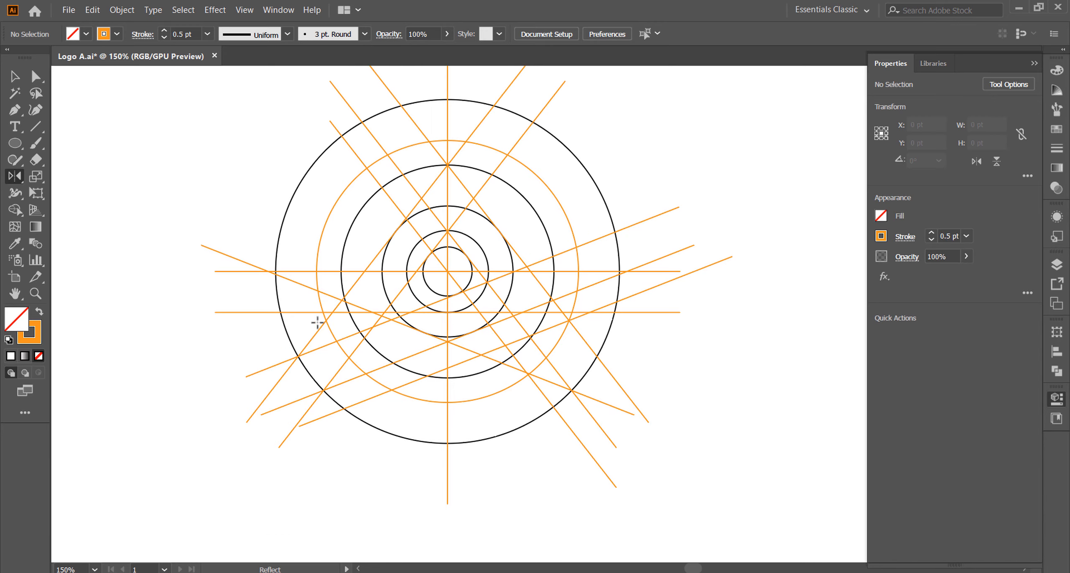
# - Duplicate the whole construction of circles and lines to the right of the original
pyautogui.scroll(2, 318, 321)
pyautogui.click(14, 83)
pyautogui.scroll(-1, 329, 263)
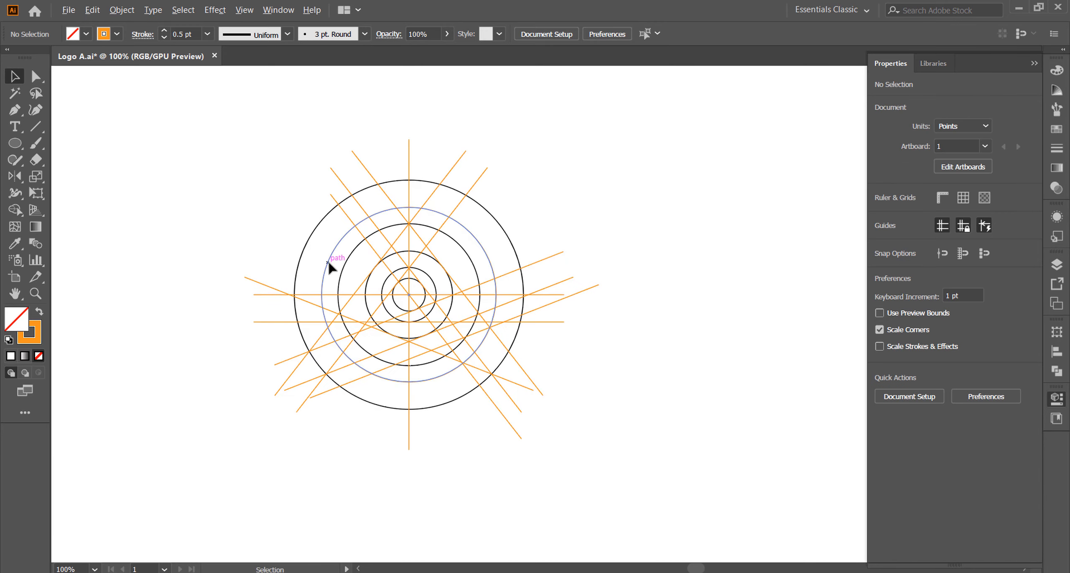
pyautogui.hotkey('ctrl', 'a')
pyautogui.moveTo(409, 295); pyautogui.dragTo(816, 303)
pyautogui.click(241, 262)
pyautogui.hscroll(-3, 246, 262)
pyautogui.scroll(2, 253, 262)
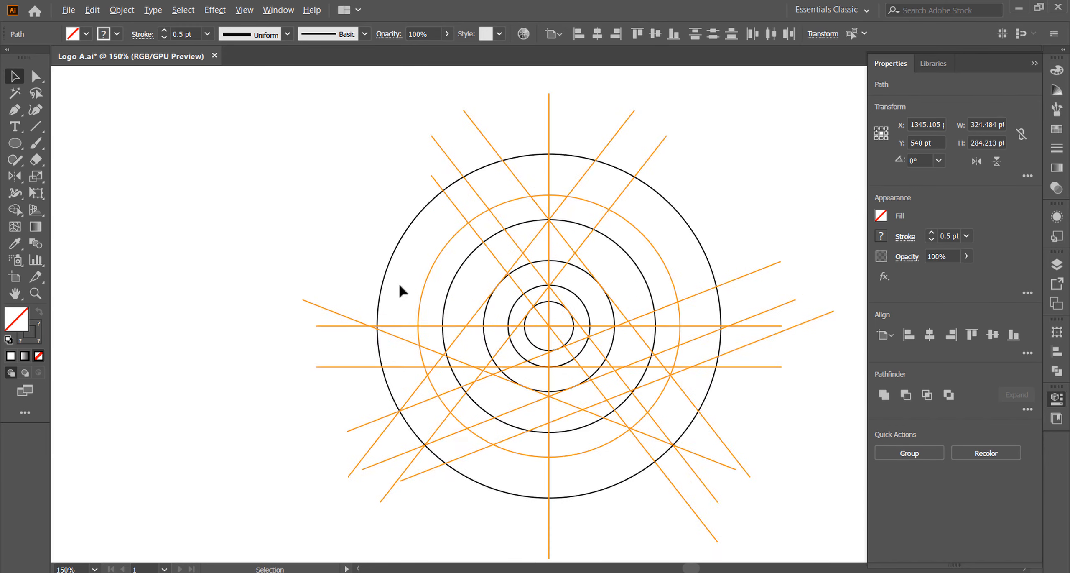
# - Delete the three innermost circles, both horizontal lines and the vertical line from the original construction
pyautogui.scroll(-1, 400, 289)
pyautogui.scroll(1, 483, 316)
pyautogui.press('v')
pyautogui.click(493, 283)
pyautogui.press('Delete')
pyautogui.click(500, 299)
pyautogui.press('Delete')
pyautogui.click(501, 310)
pyautogui.press('Delete')
pyautogui.click(495, 326)
pyautogui.press('Delete')
pyautogui.press('Delete')
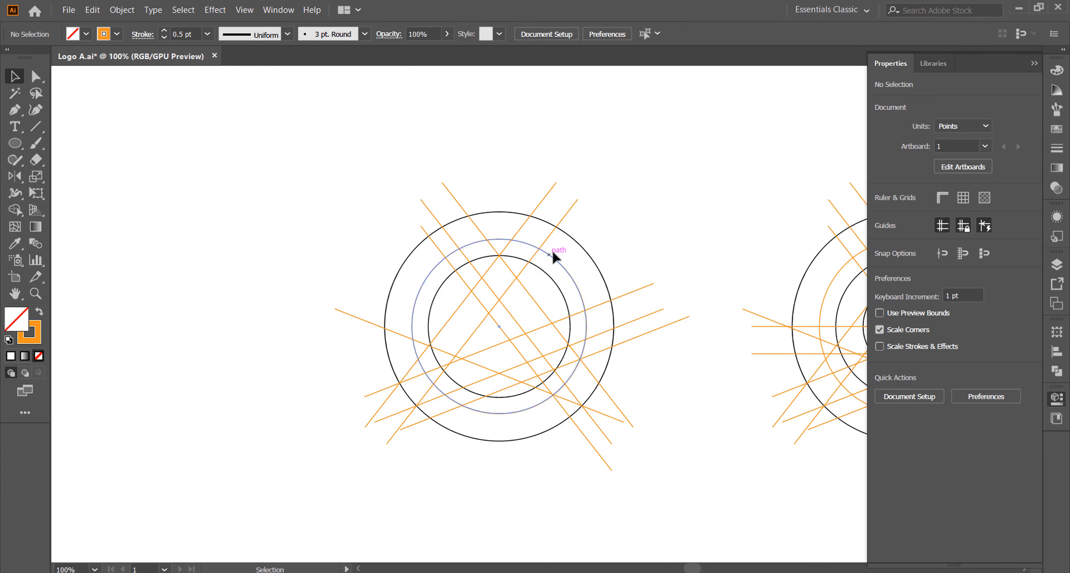
# - Shorten the falling shallow line at both ends, and the left ends of the top shallow line and inner rising diagonal
pyautogui.press('a')
pyautogui.moveTo(339, 318); pyautogui.dragTo(340, 319)
pyautogui.moveTo(334, 308); pyautogui.dragTo(457, 356)
pyautogui.moveTo(365, 395); pyautogui.dragTo(407, 378)
pyautogui.moveTo(386, 442); pyautogui.dragTo(422, 399)
pyautogui.click(627, 439)
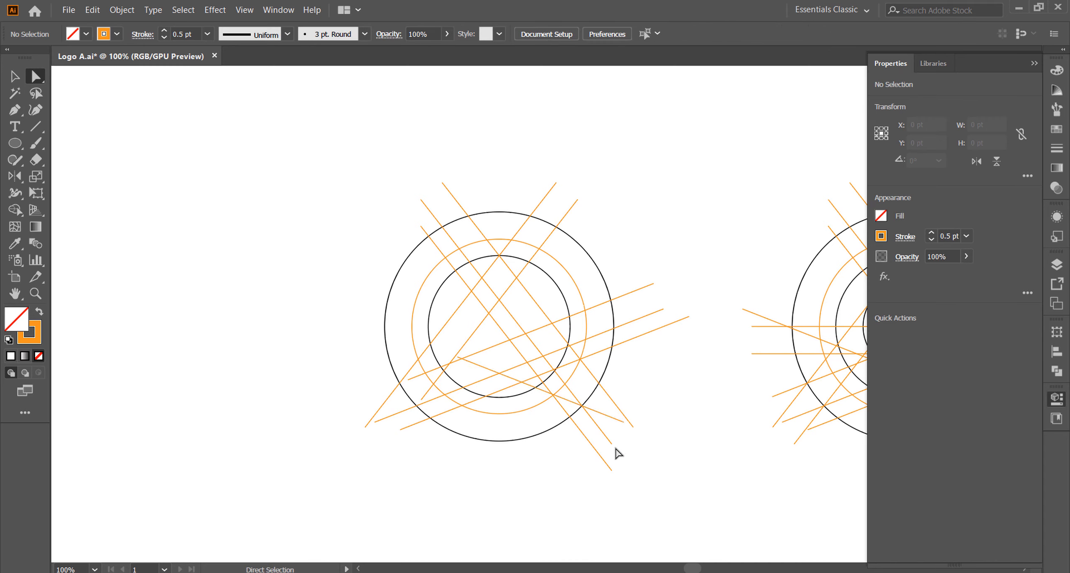
pyautogui.moveTo(622, 421); pyautogui.dragTo(569, 400)
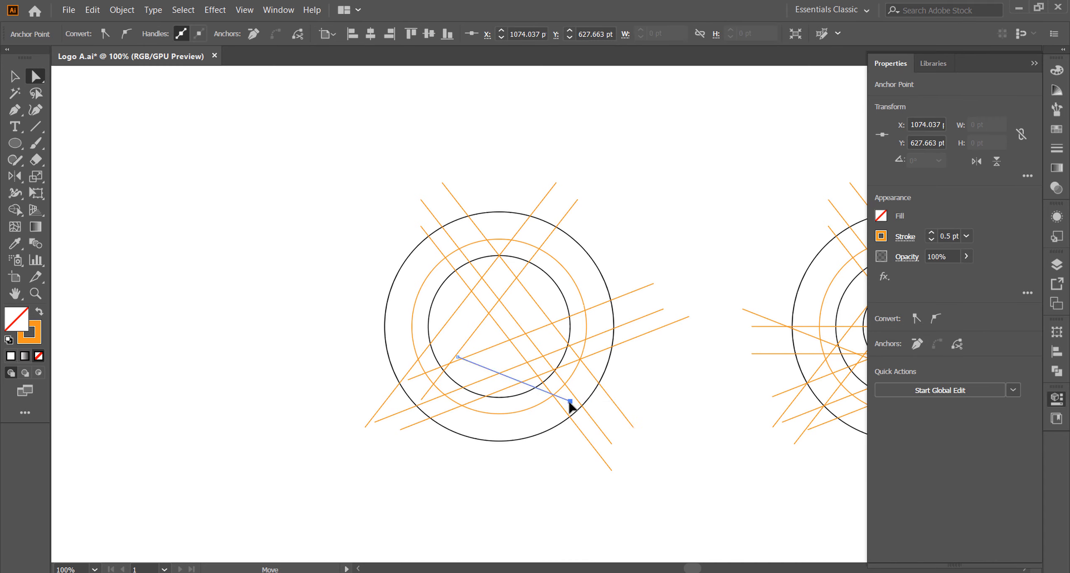
pyautogui.click(676, 459)
# - Shorten the upper ends of the five steep diagonals to just around their crossings near the apex
pyautogui.moveTo(420, 200); pyautogui.dragTo(472, 266)
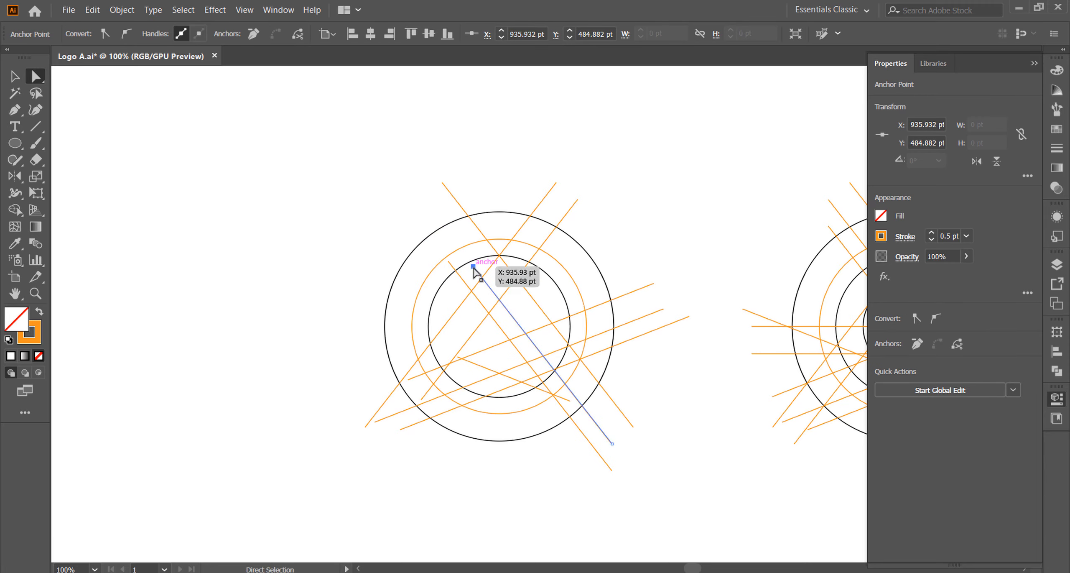
pyautogui.moveTo(454, 200); pyautogui.dragTo(454, 201)
pyautogui.moveTo(442, 183); pyautogui.dragTo(491, 243)
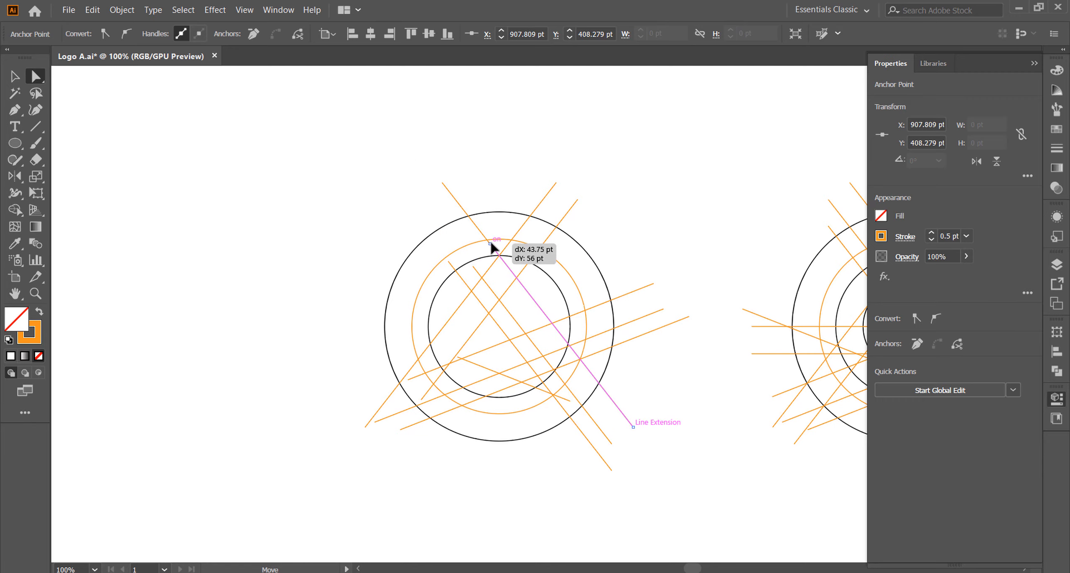
pyautogui.moveTo(545, 155); pyautogui.dragTo(537, 250)
# - Shorten the right ends of the three rising shallow lines and the falling shallow line to within the innermost remaining circle
pyautogui.moveTo(625, 259); pyautogui.dragTo(580, 310)
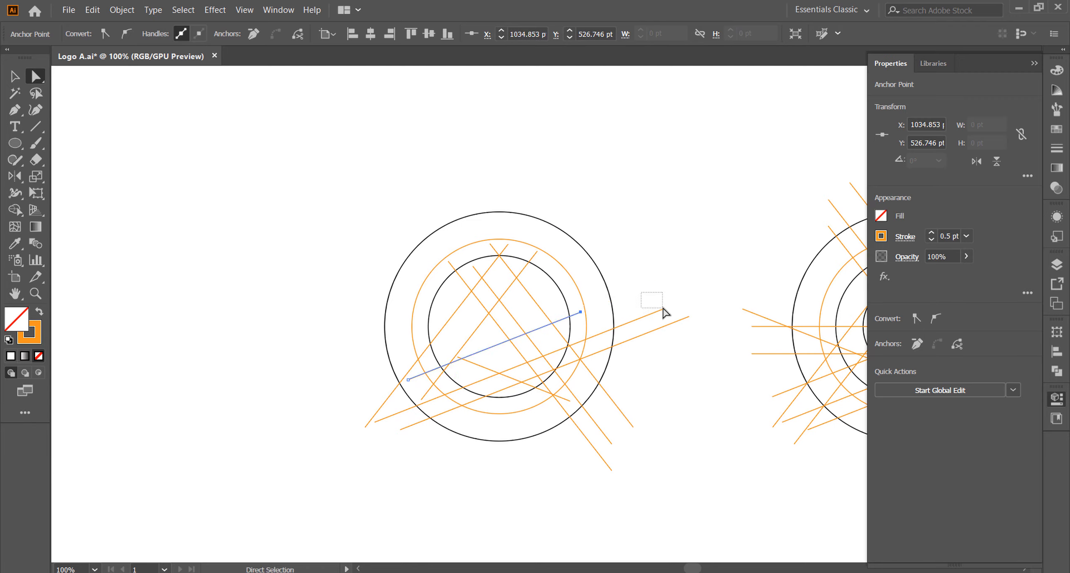
pyautogui.moveTo(664, 310); pyautogui.dragTo(547, 371)
pyautogui.scroll(-1, 660, 374)
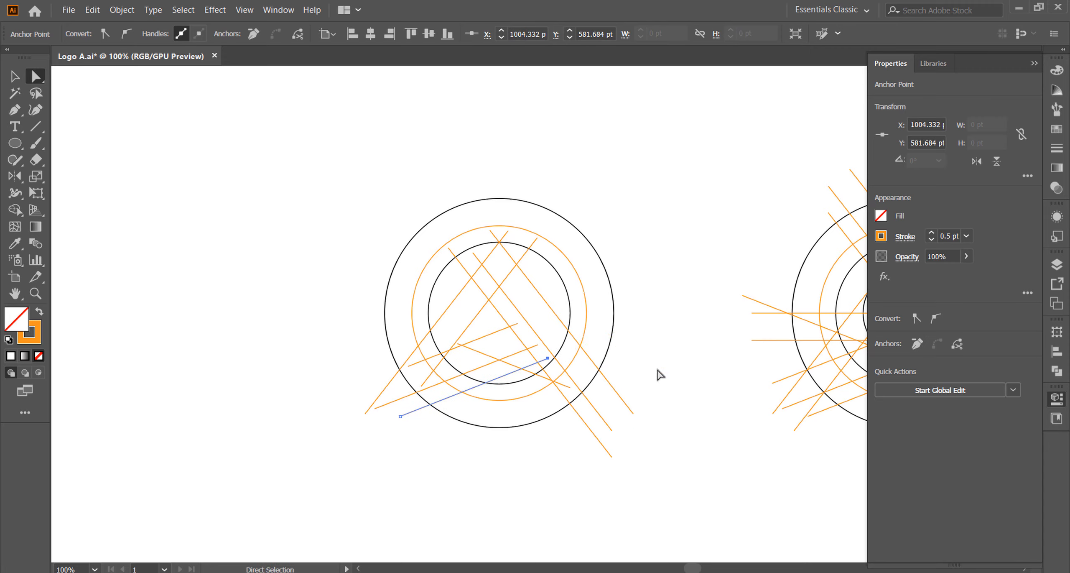
pyautogui.scroll(-2, 292, 280)
pyautogui.moveTo(570, 361); pyautogui.dragTo(545, 350)
pyautogui.click(635, 353)
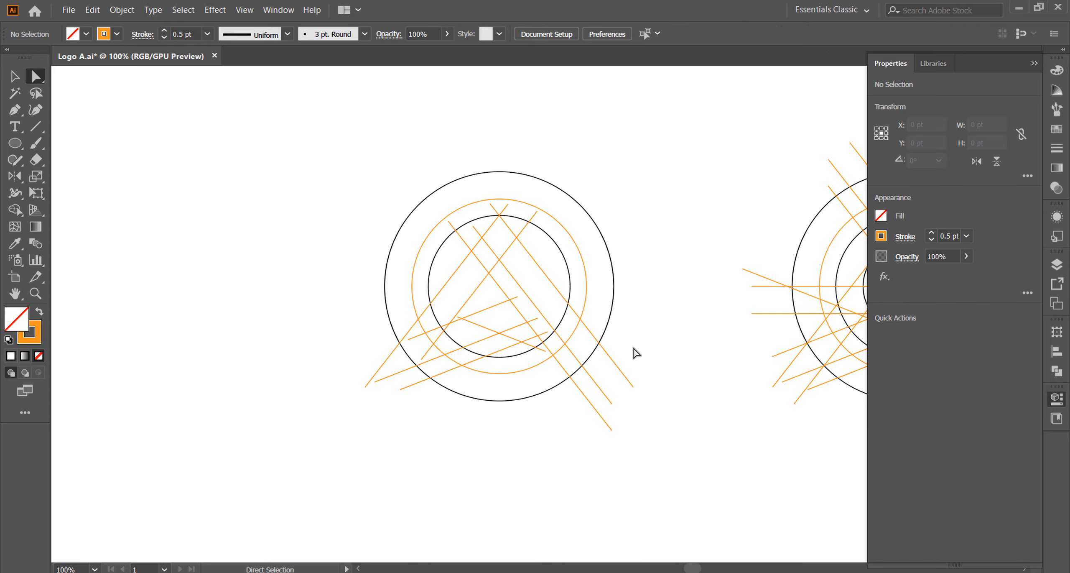
# - Shorten the lower ends of the three falling steep diagonals and the outer rising diagonal
pyautogui.moveTo(606, 427); pyautogui.dragTo(549, 351)
pyautogui.moveTo(632, 388); pyautogui.dragTo(574, 357)
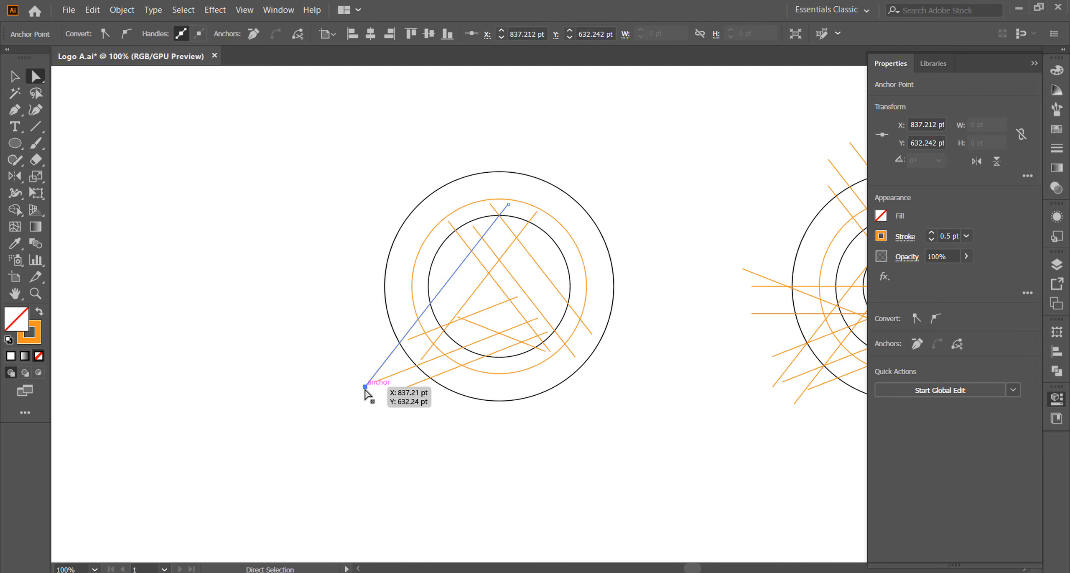
pyautogui.moveTo(365, 387); pyautogui.dragTo(403, 338)
pyautogui.click(358, 353)
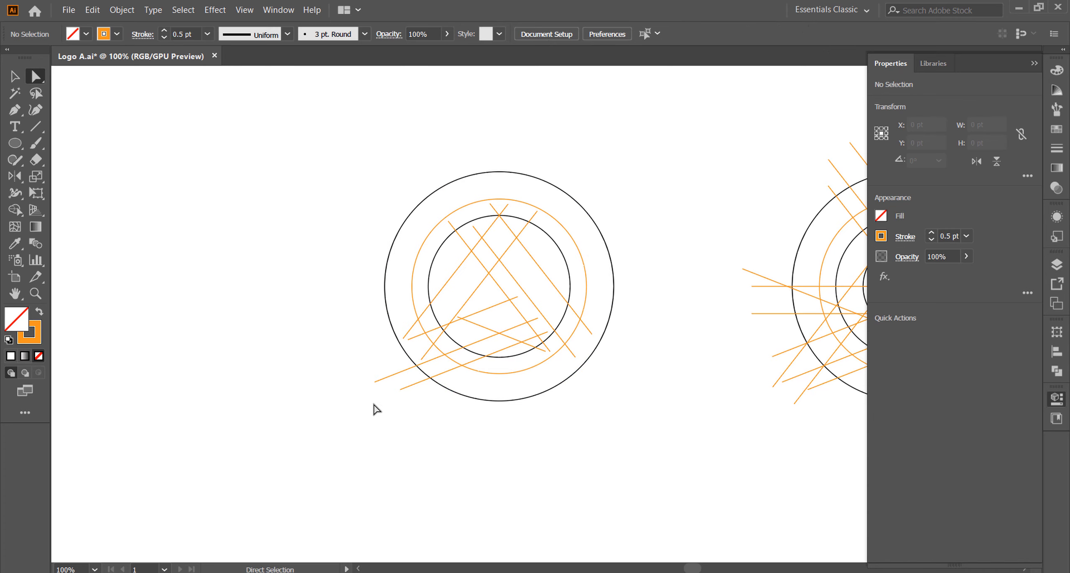
# - Select all the circles and shortened lines of the left construction and set their stroke to black
pyautogui.moveTo(351, 167); pyautogui.dragTo(610, 407)
pyautogui.hotkey('shift', 'w')
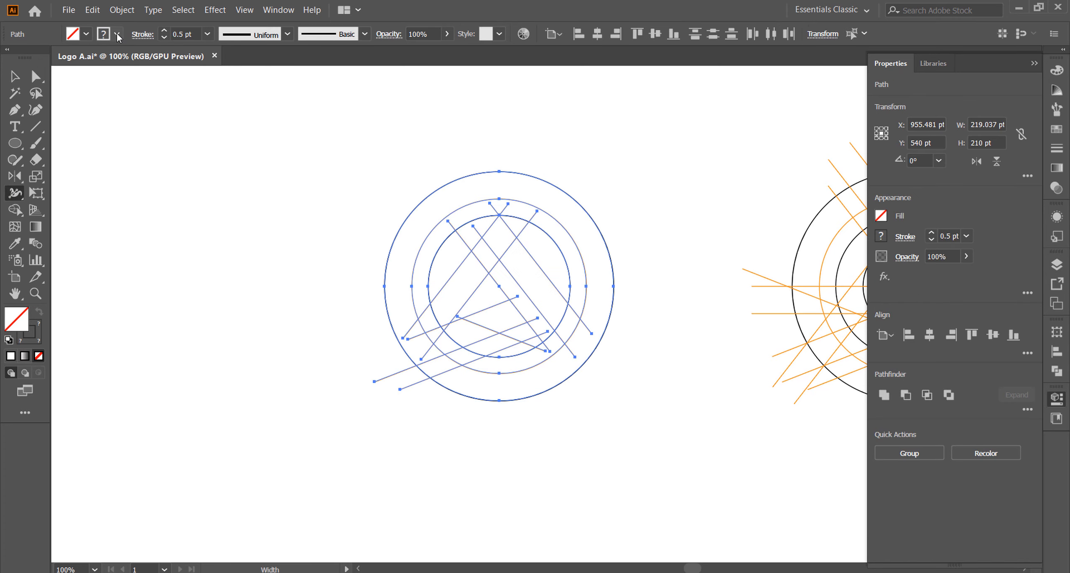
pyautogui.click(117, 35)
pyautogui.click(39, 58)
pyautogui.hotkey('shift', 'x')
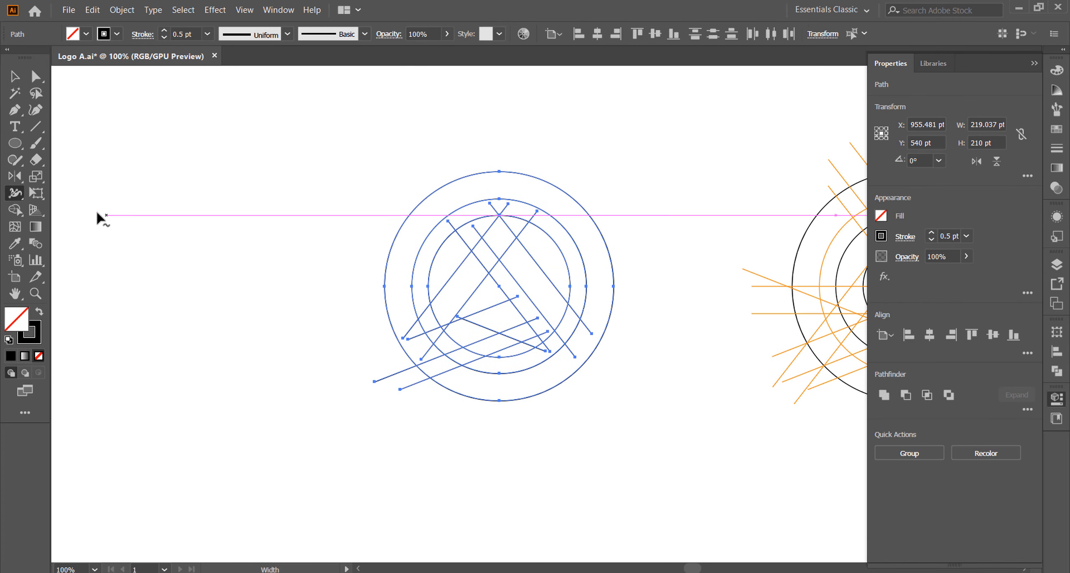
# - Live-paint the outer ring and the letter A's legs and crossbar solid black, with no stroke
pyautogui.click(15, 209)
pyautogui.click(84, 229)
pyautogui.hotkey('shift', 'x')
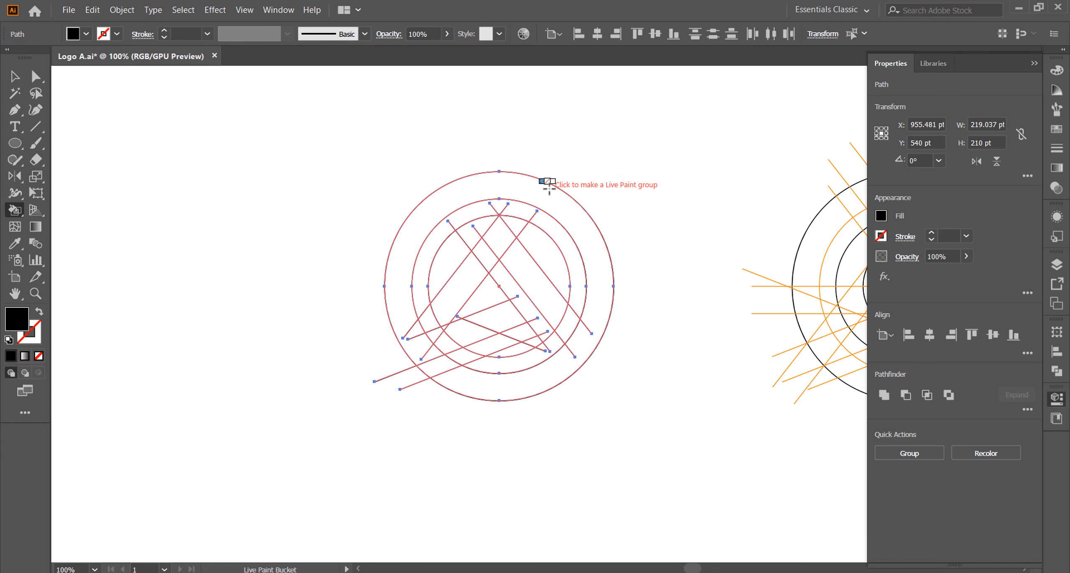
pyautogui.click(510, 190)
pyautogui.moveTo(430, 333)
pyautogui.mouseDown()
pyautogui.moveTo(481, 248)
pyautogui.moveTo(520, 271)
pyautogui.moveTo(563, 324)
pyautogui.mouseUp()
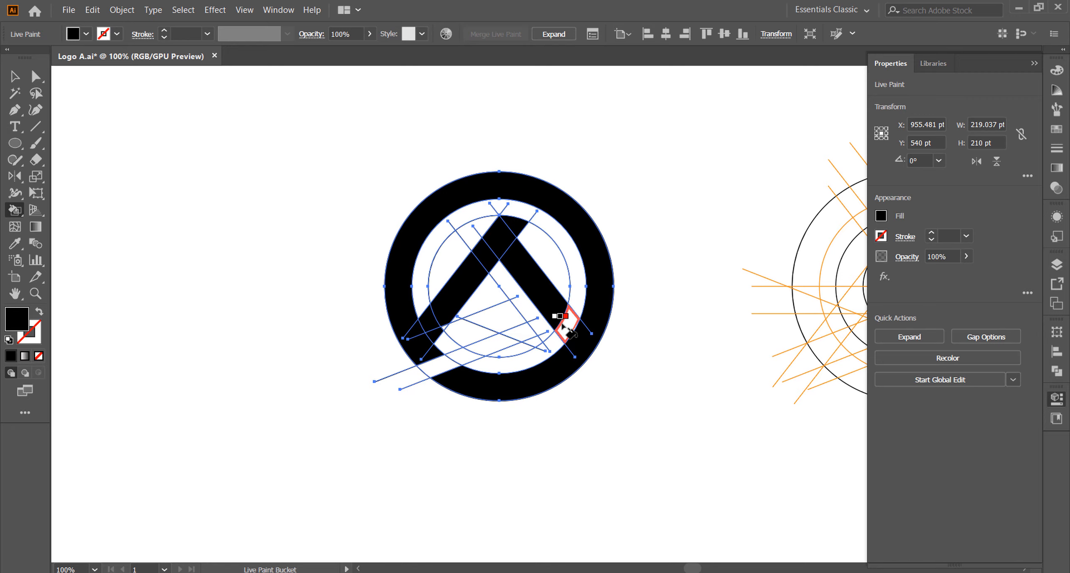
pyautogui.moveTo(458, 332)
pyautogui.mouseDown()
pyautogui.moveTo(501, 311)
pyautogui.moveTo(537, 353)
pyautogui.moveTo(506, 312)
pyautogui.mouseUp()
pyautogui.scroll(1, 491, 316)
pyautogui.scroll(1, 490, 316)
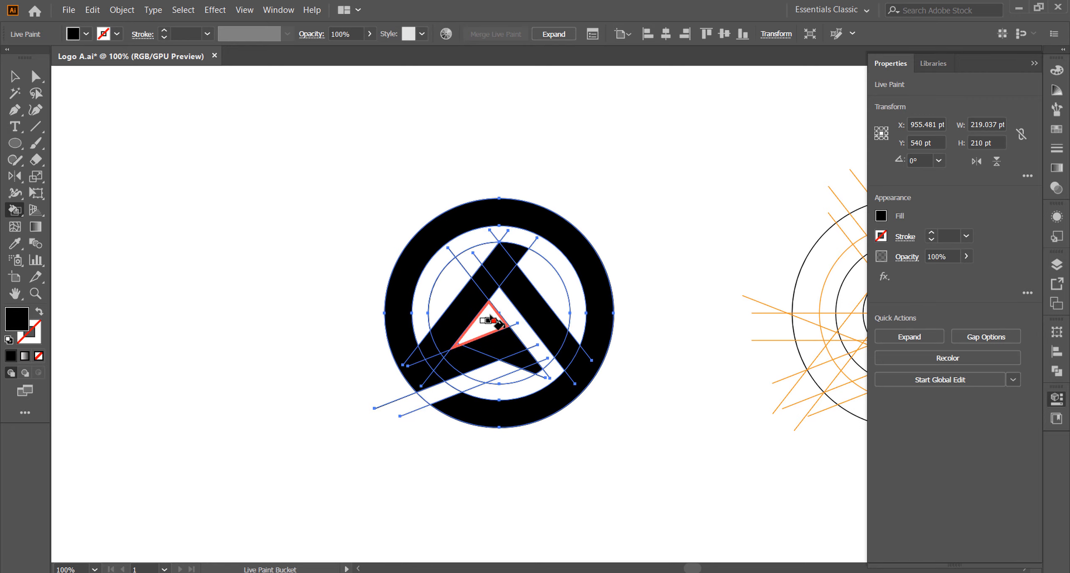
# - Expand and ungroup the live paint artwork, and delete the leftover construction lines
pyautogui.click(547, 40)
pyautogui.rightClick(558, 275)
pyautogui.click(590, 377)
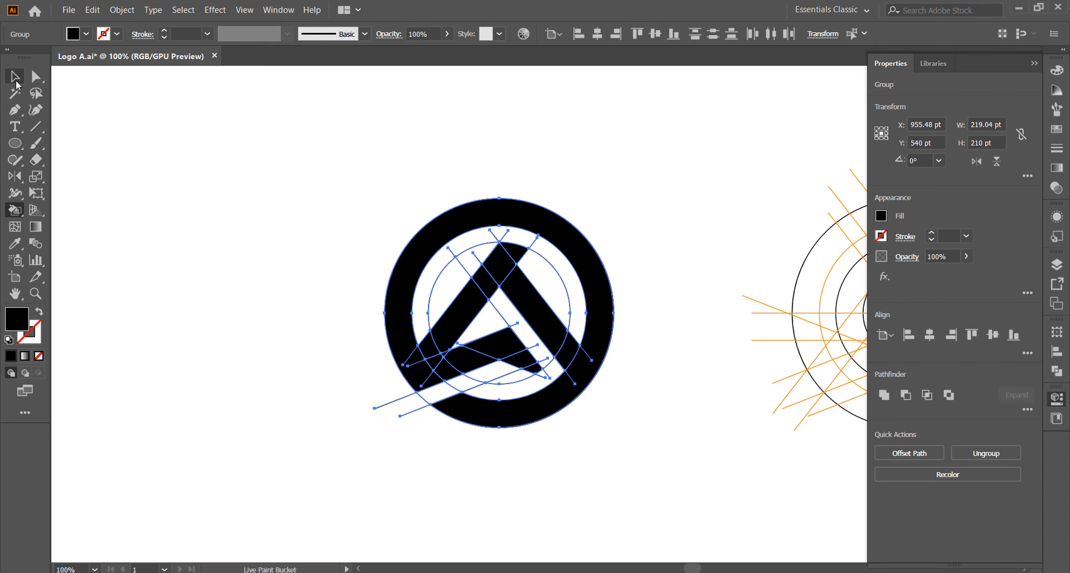
pyautogui.click(15, 80)
pyautogui.click(318, 175)
pyautogui.click(566, 293)
pyautogui.press('Delete')
# - Select all the black painted pieces and unite them into one shape with Pathfinder
pyautogui.moveTo(641, 440); pyautogui.dragTo(309, 139)
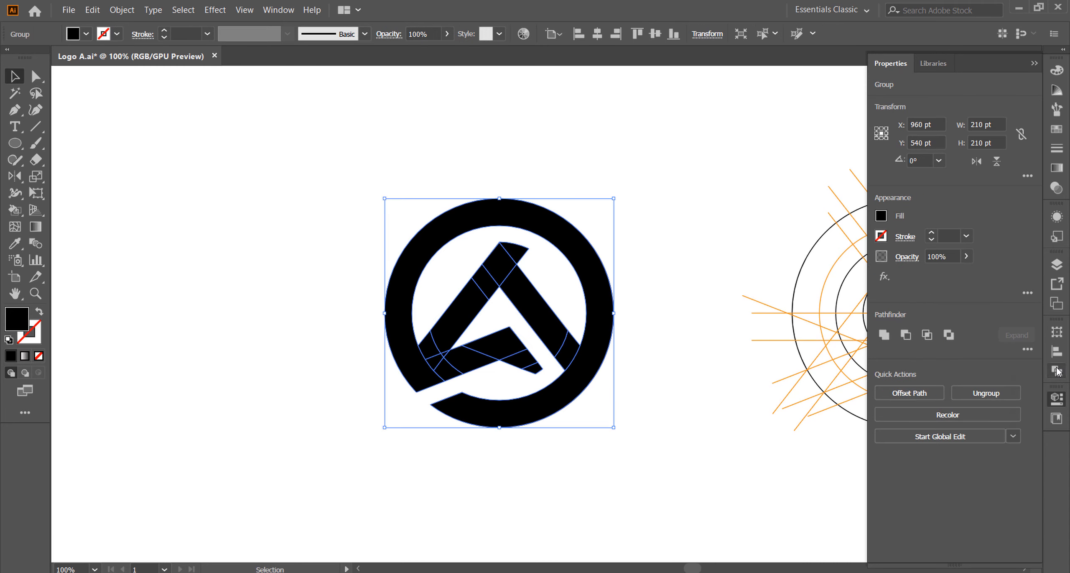
pyautogui.click(1056, 370)
pyautogui.click(39, 82)
# - Delete the surplus anchor points along the straight edges and curves of the merged logo
pyautogui.moveTo(16, 115); pyautogui.dragTo(63, 144)
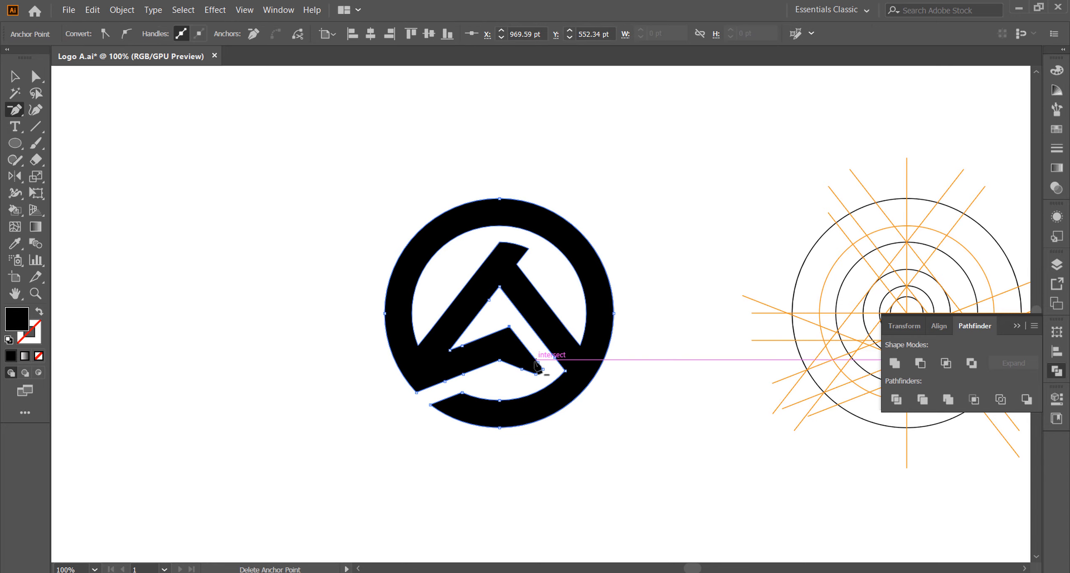
pyautogui.click(462, 374)
pyautogui.click(445, 381)
pyautogui.click(463, 345)
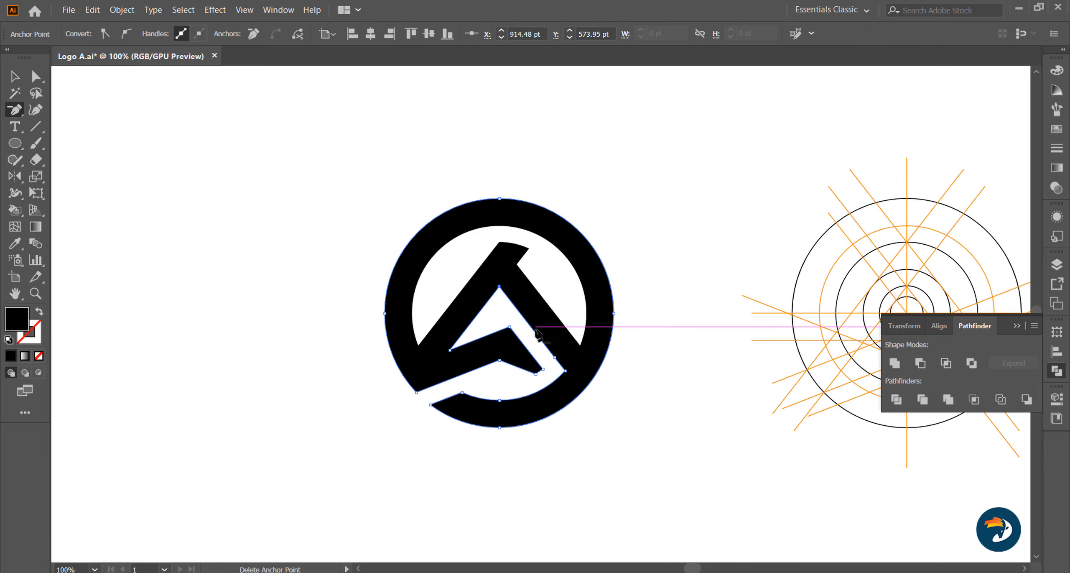
pyautogui.click(555, 357)
pyautogui.press('a')
pyautogui.keyDown('ctrl'); pyautogui.click(433, 332); pyautogui.keyUp('ctrl')
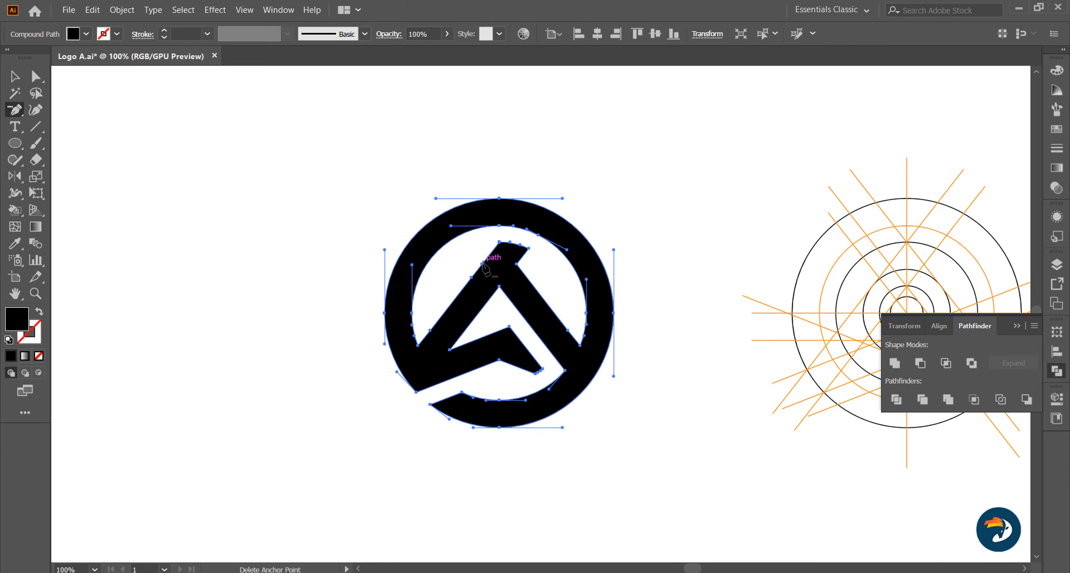
pyautogui.press('-')
pyautogui.click(568, 330)
# - Select the logo's sharp corner anchors, leaving out the points on the curved apex, and round those corners slightly
pyautogui.click(15, 76)
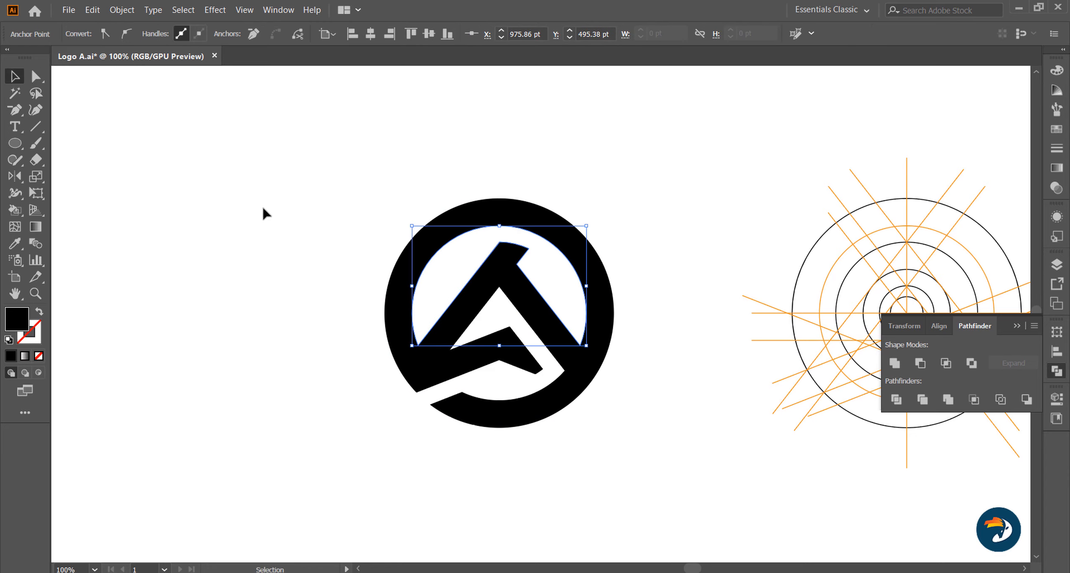
pyautogui.moveTo(264, 207); pyautogui.dragTo(610, 423)
pyautogui.click(37, 76)
pyautogui.click(520, 244)
pyautogui.click(509, 246)
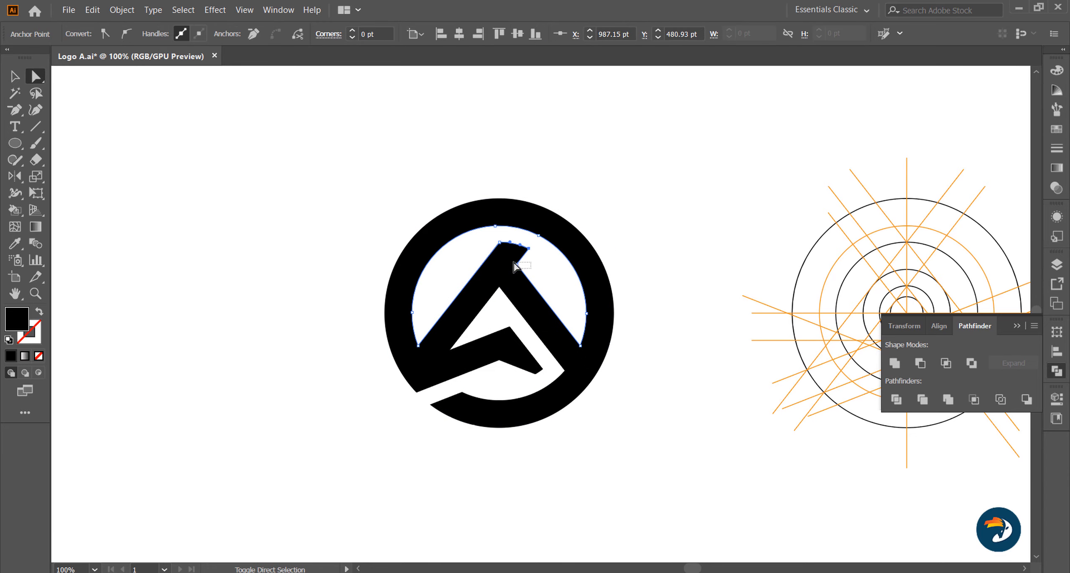
pyautogui.click(499, 286)
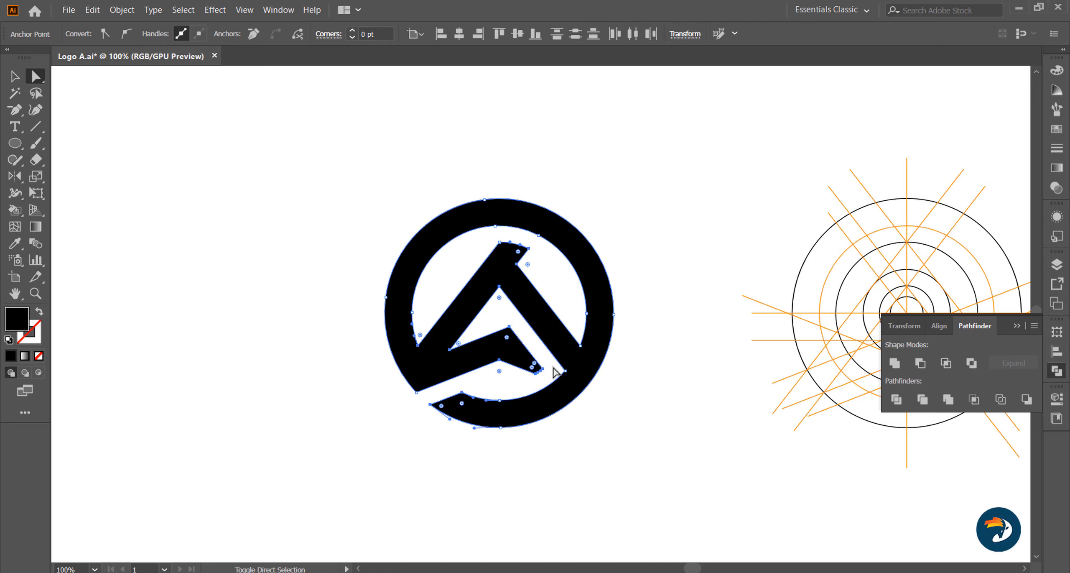
pyautogui.moveTo(579, 337); pyautogui.dragTo(578, 327)
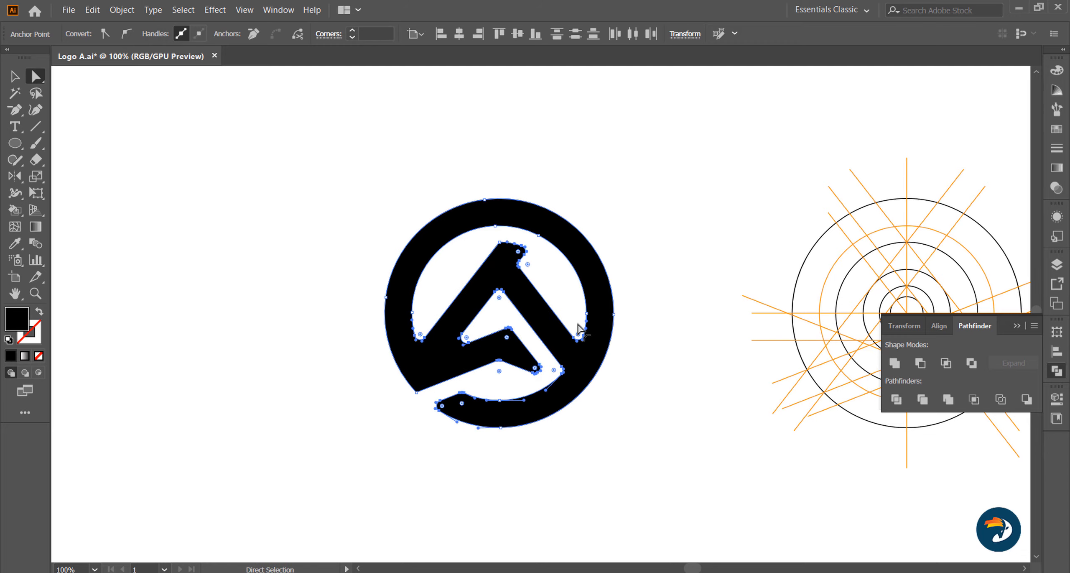
pyautogui.click(570, 294)
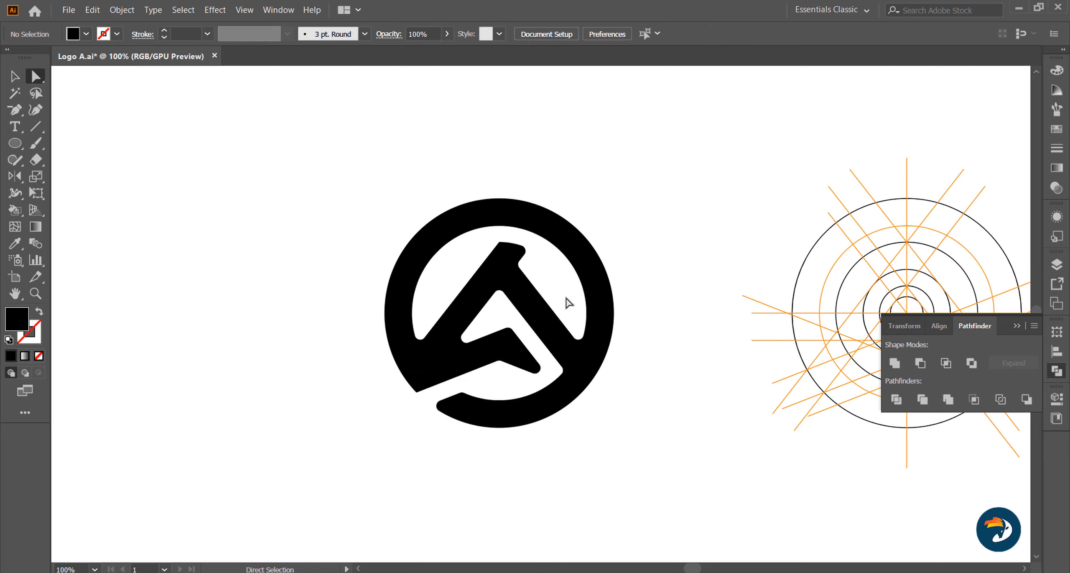
pyautogui.click(552, 374)
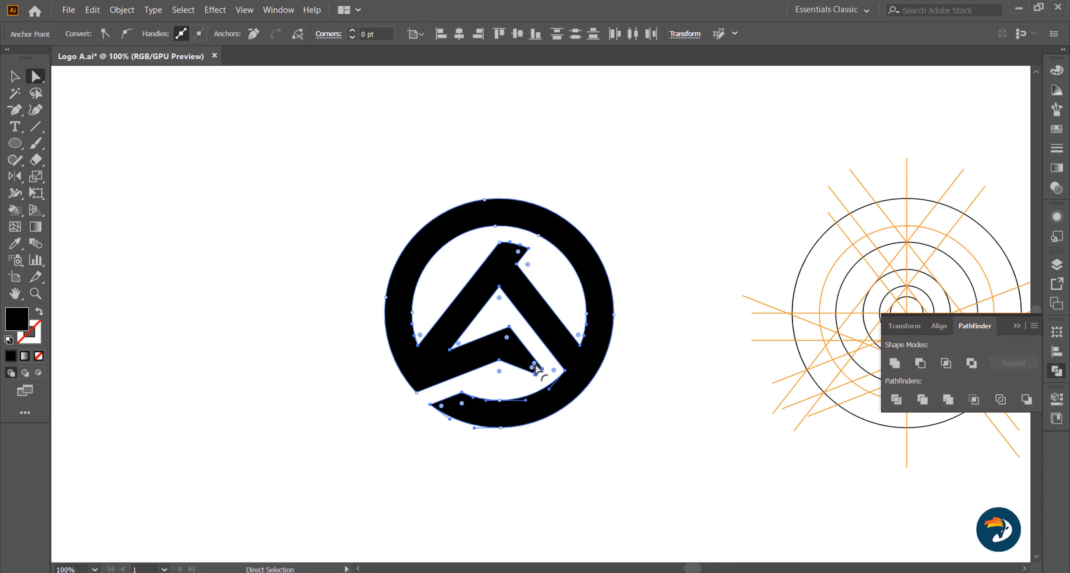
# - Round the lower-left outer tip by 5 pt, and set both that tip and the lower-right inner corner to 10 pt
pyautogui.click(417, 392)
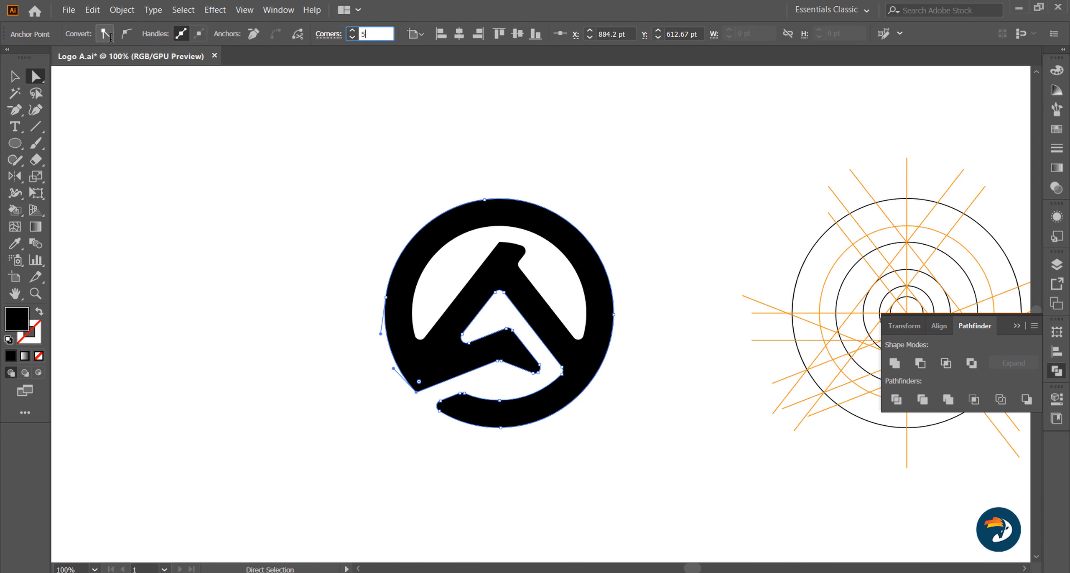
pyautogui.write('5')
pyautogui.press('Return')
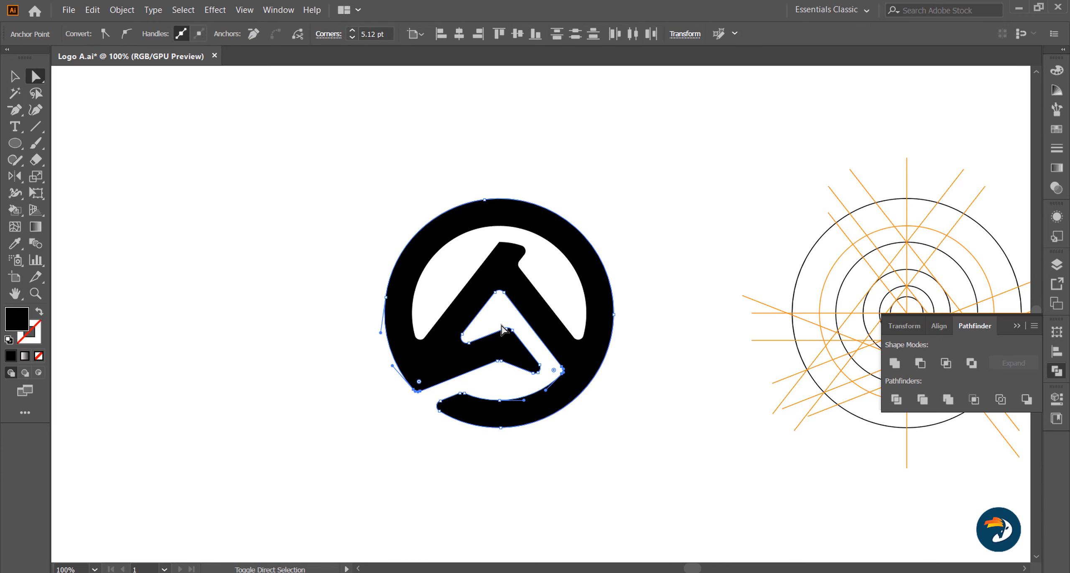
pyautogui.doubleClick(377, 34)
pyautogui.write('10')
pyautogui.press('Return')
pyautogui.click(381, 346)
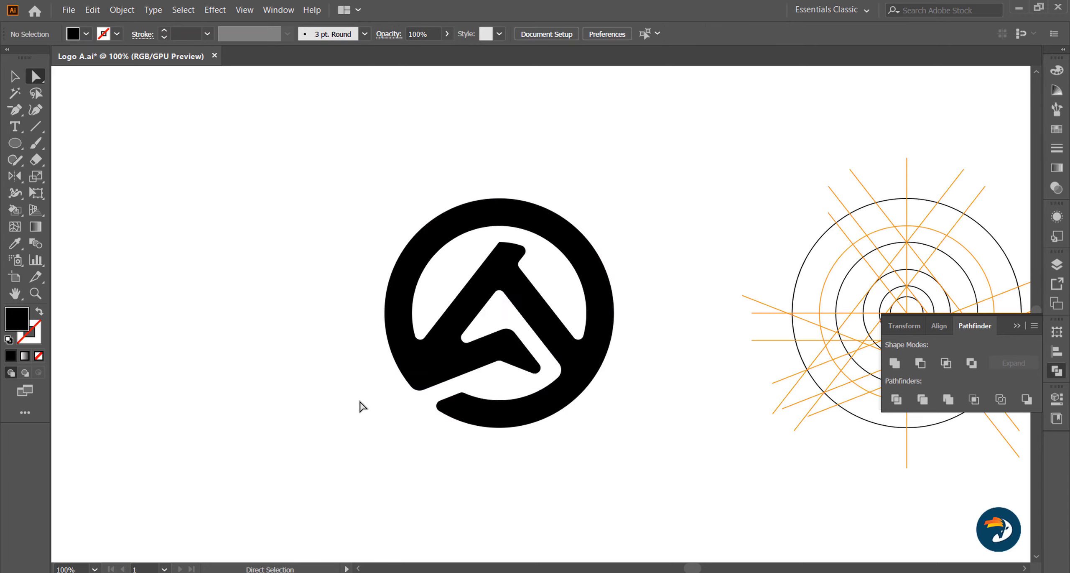
# - Place a copy of the finished logo over the right-hand construction grid and fill it light gray
pyautogui.scroll(-1, 363, 407)
pyautogui.press('v')
pyautogui.moveTo(397, 329); pyautogui.dragTo(669, 329)
pyautogui.click(85, 34)
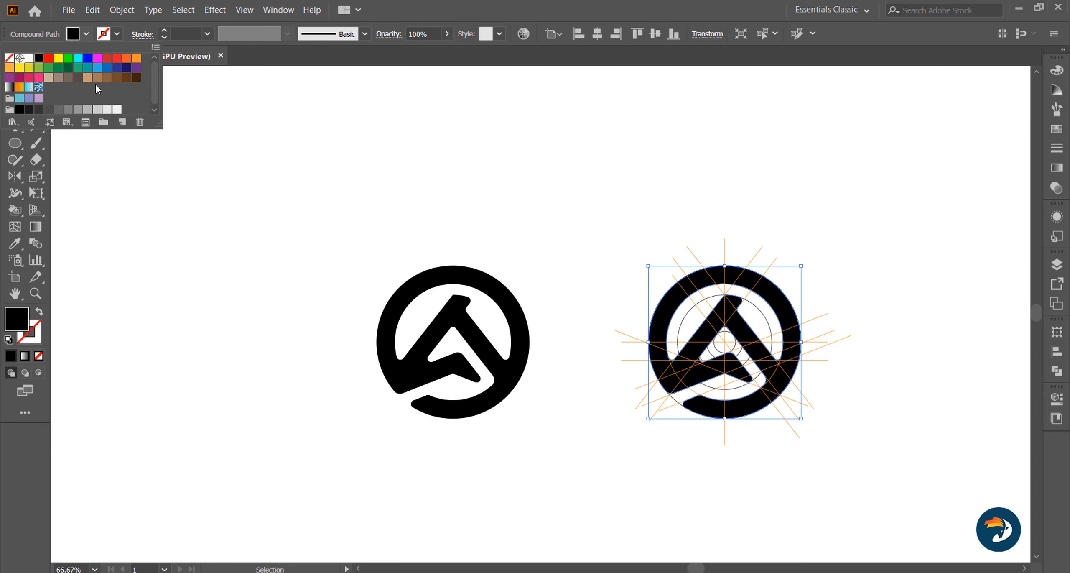
pyautogui.click(109, 113)
# - Select all the circles and guide lines of the right-hand grid and set their stroke to black
pyautogui.moveTo(641, 197); pyautogui.dragTo(836, 451)
pyautogui.click(116, 34)
pyautogui.click(41, 58)
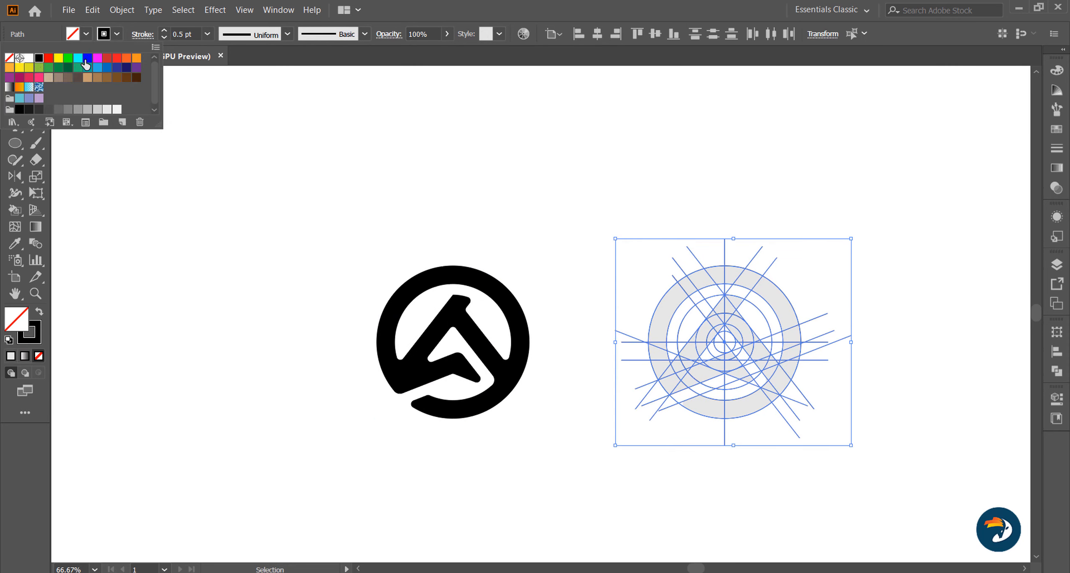
# - Try dashed strokes with a 3 pt dash and 4 pt gap on the grid's circles and guide lines
pyautogui.click(1055, 148)
pyautogui.click(914, 164)
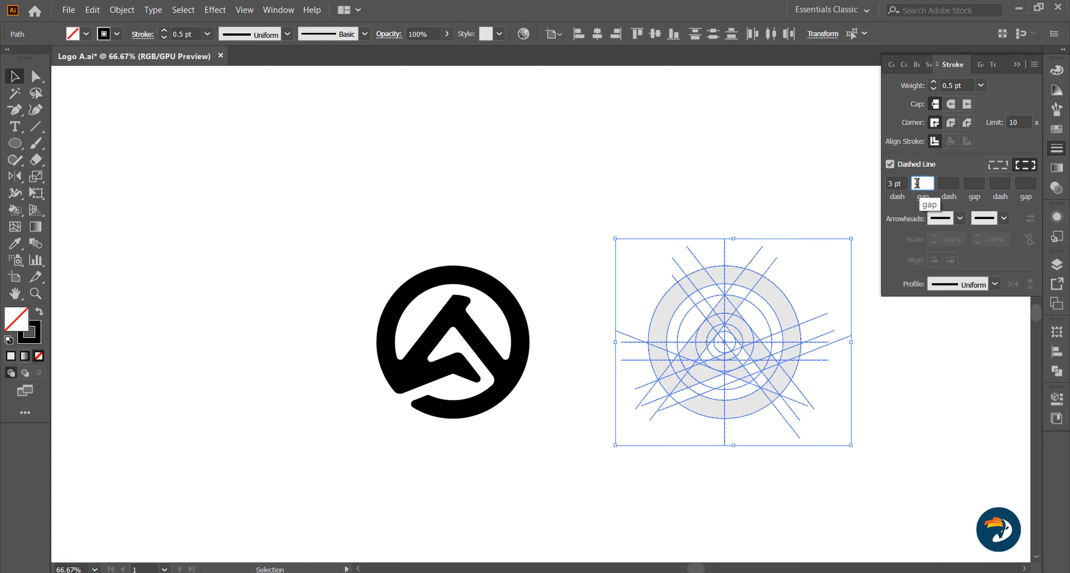
pyautogui.write('4')
pyautogui.click(624, 338)
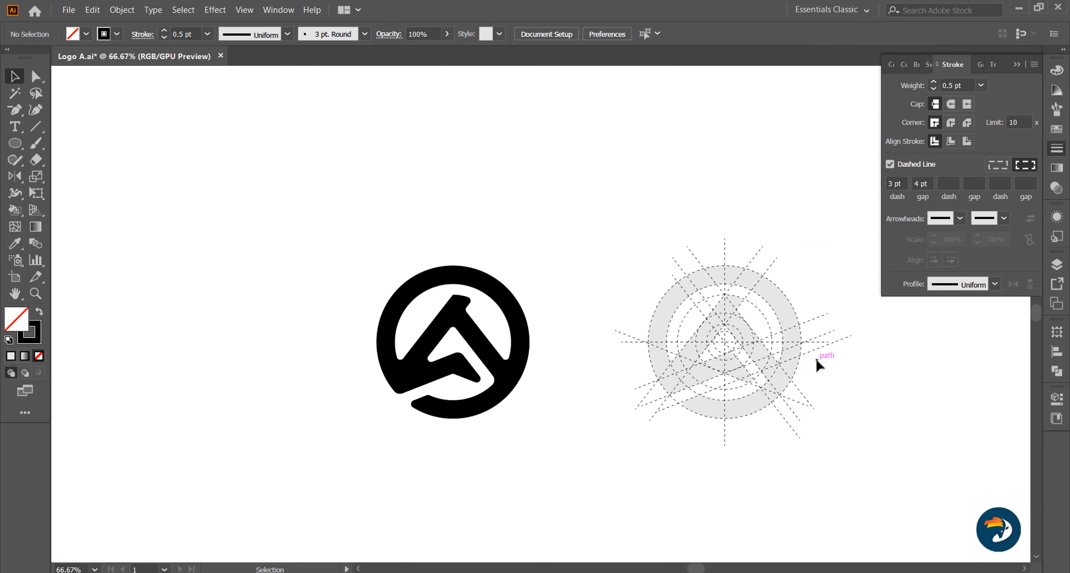
# - Remove the lower horizontal guide from the grid and make the strokes of the remaining circles and lines solid
pyautogui.click(1016, 64)
pyautogui.moveTo(614, 234); pyautogui.dragTo(857, 418)
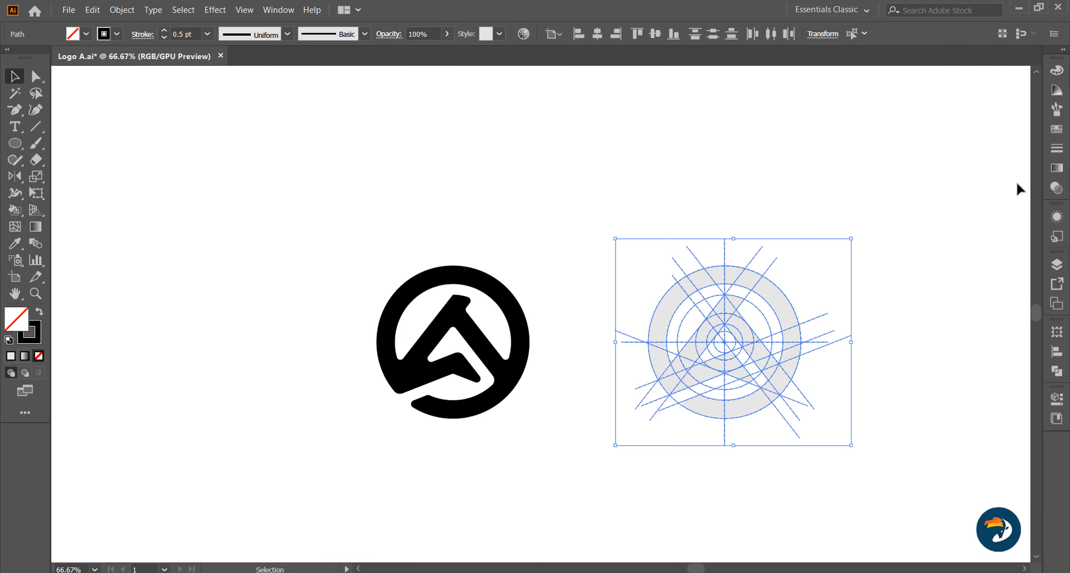
pyautogui.click(1057, 149)
pyautogui.click(889, 163)
pyautogui.click(593, 315)
# - Draw a rectangle around the left logo, fill it with the logo's black and send it to the back
pyautogui.moveTo(15, 143); pyautogui.dragTo(67, 144)
pyautogui.moveTo(269, 205); pyautogui.dragTo(608, 449)
pyautogui.click(16, 242)
pyautogui.click(518, 331)
pyautogui.click(15, 76)
pyautogui.hotkey('ctrl', 'shift', '[')
# - Fill the left logo with white so it contrasts with the black rectangle, and deselect it
pyautogui.click(388, 376)
pyautogui.press('i')
pyautogui.click(95, 292)
pyautogui.press('v')
pyautogui.click(714, 176)
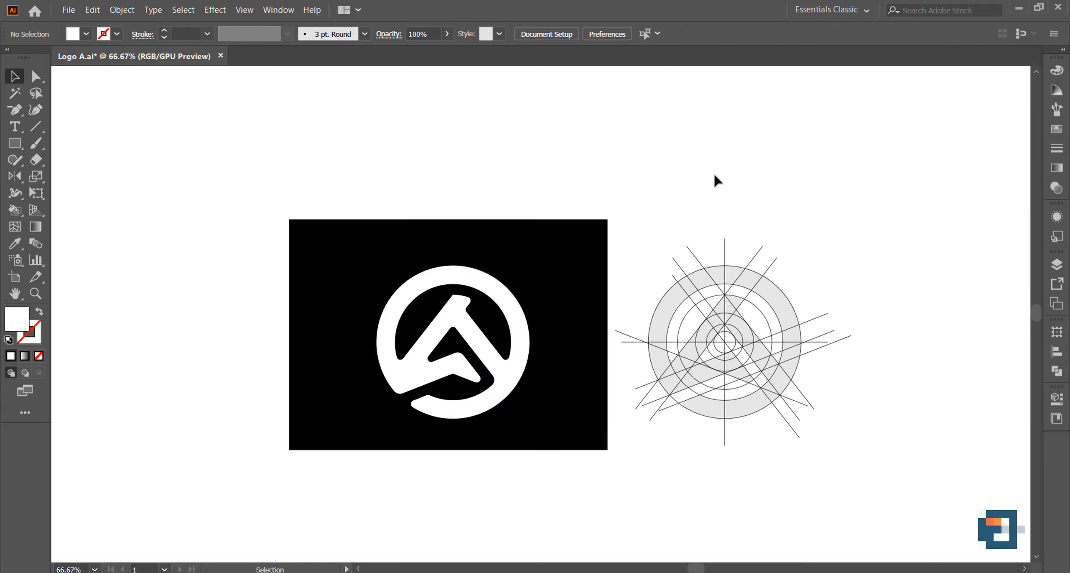